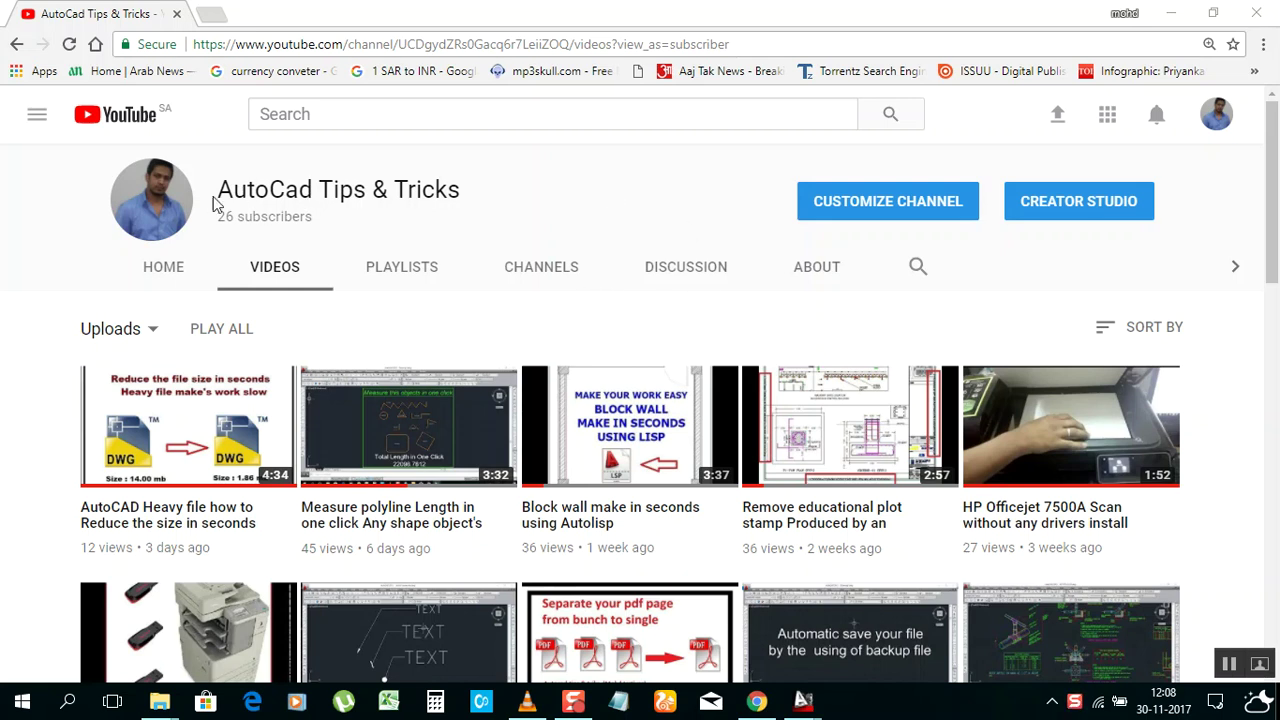
- Bring up the home plan drawing and zoom over its rooms, including the 12'-2" and 42' dimensions
left_click(1170, 12)
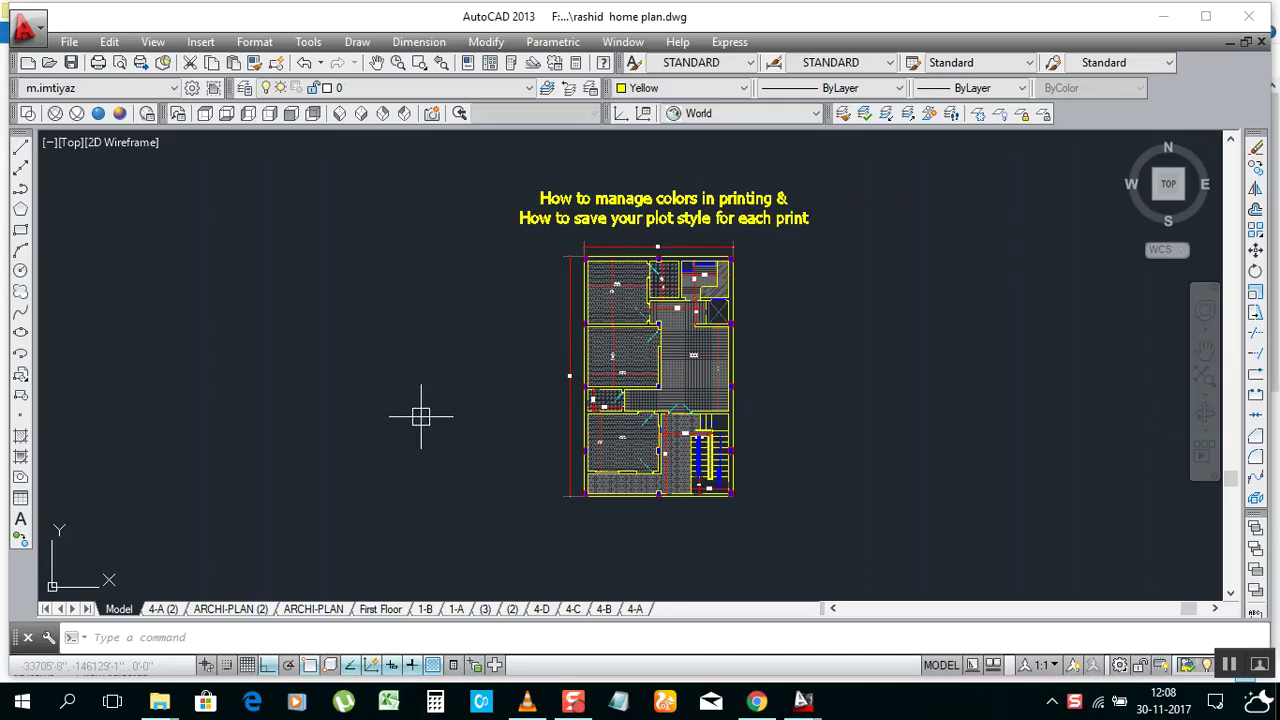
scroll(737, 329, "down", 2)
scroll(597, 297, "up", 3)
scroll(606, 287, "up", 2)
scroll(607, 317, "down", 3)
scroll(592, 280, "down", 1)
scroll(588, 286, "up", 3)
scroll(590, 290, "down", 3)
scroll(597, 297, "up", 2)
scroll(597, 297, "up", 3)
scroll(600, 306, "down", 3)
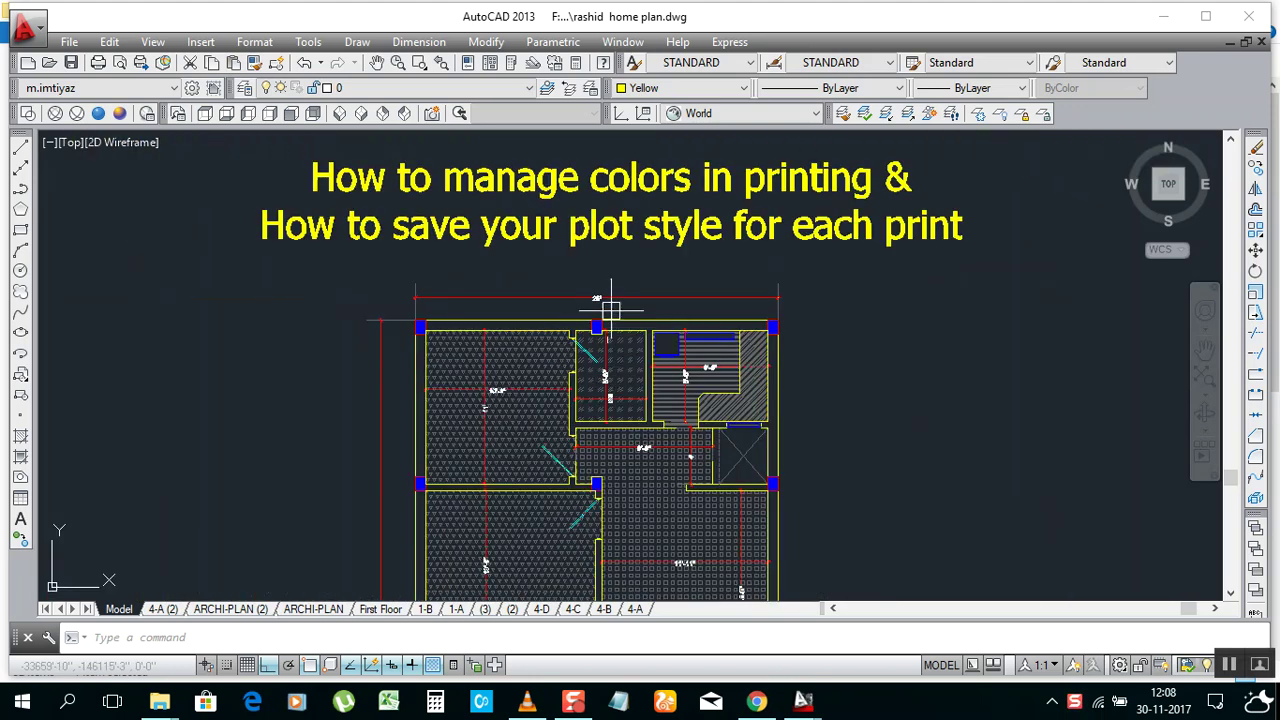
scroll(676, 318, "down", 4)
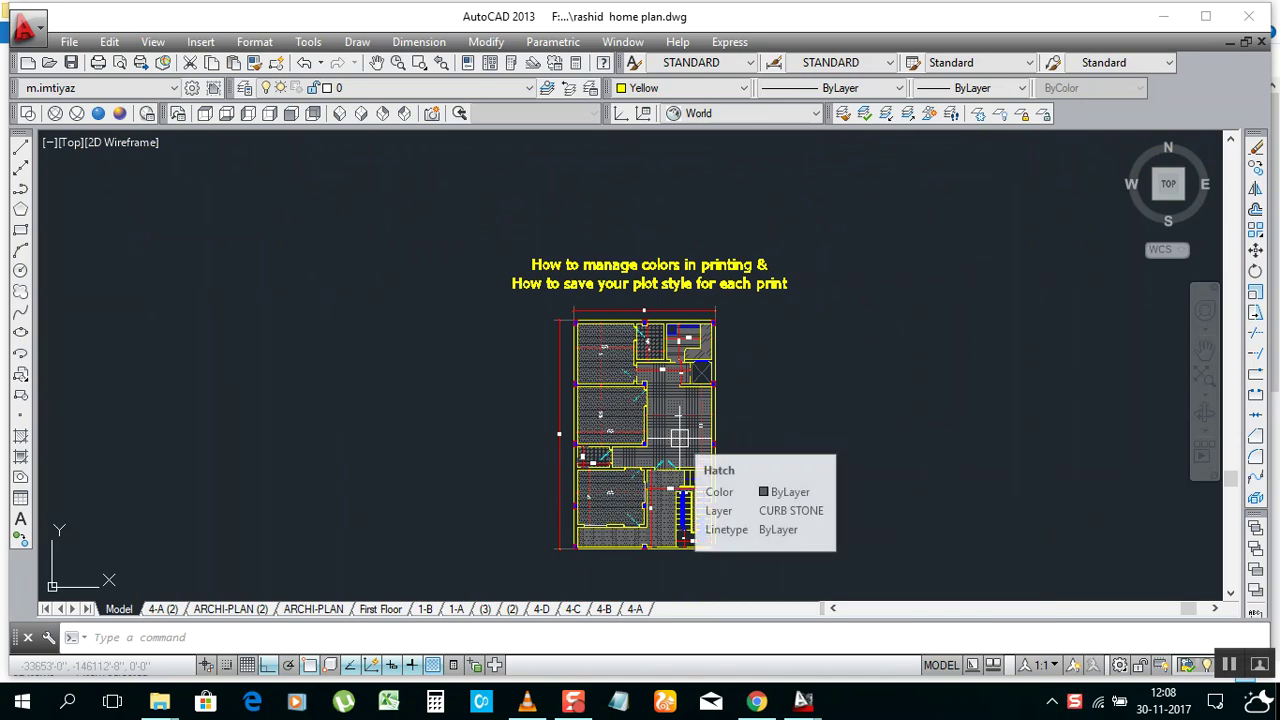
scroll(717, 419, "down", 2)
scroll(703, 445, "up", 2)
scroll(680, 380, "up", 2)
scroll(686, 366, "down", 3)
scroll(540, 300, "up", 6)
scroll(533, 293, "down", 4)
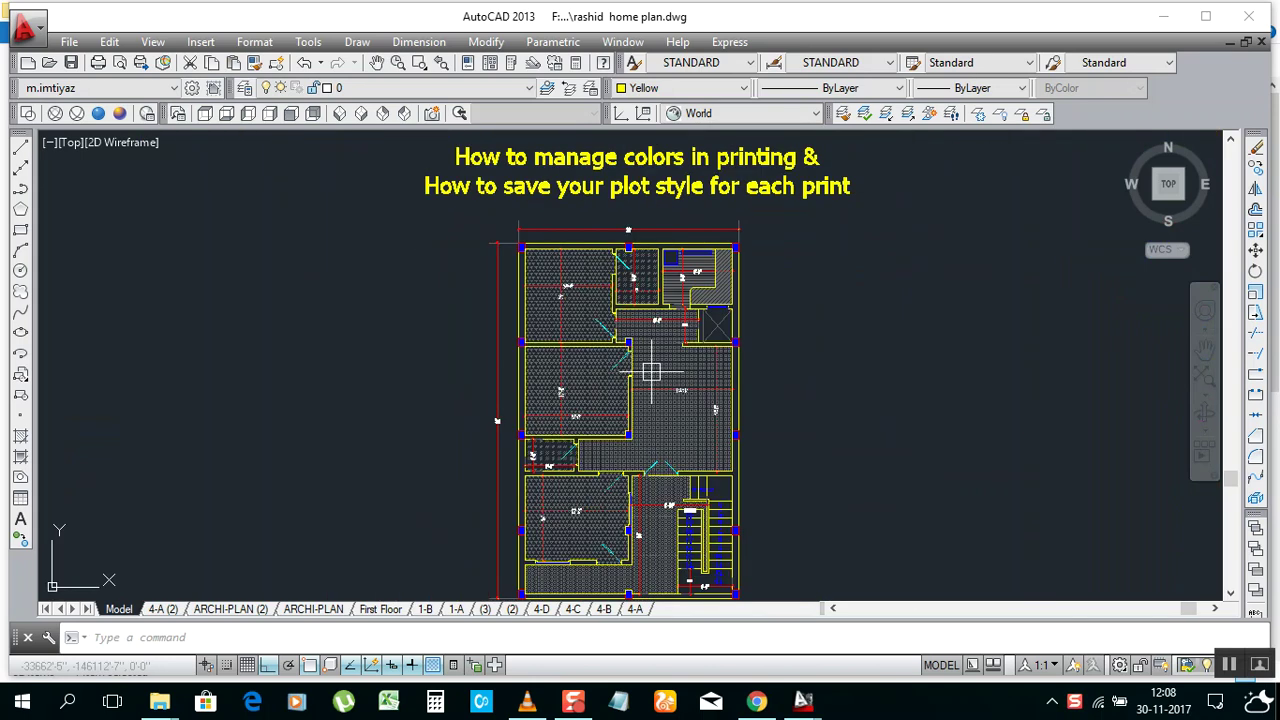
scroll(586, 257, "up", 5)
scroll(586, 257, "up", 1)
scroll(610, 216, "up", 2)
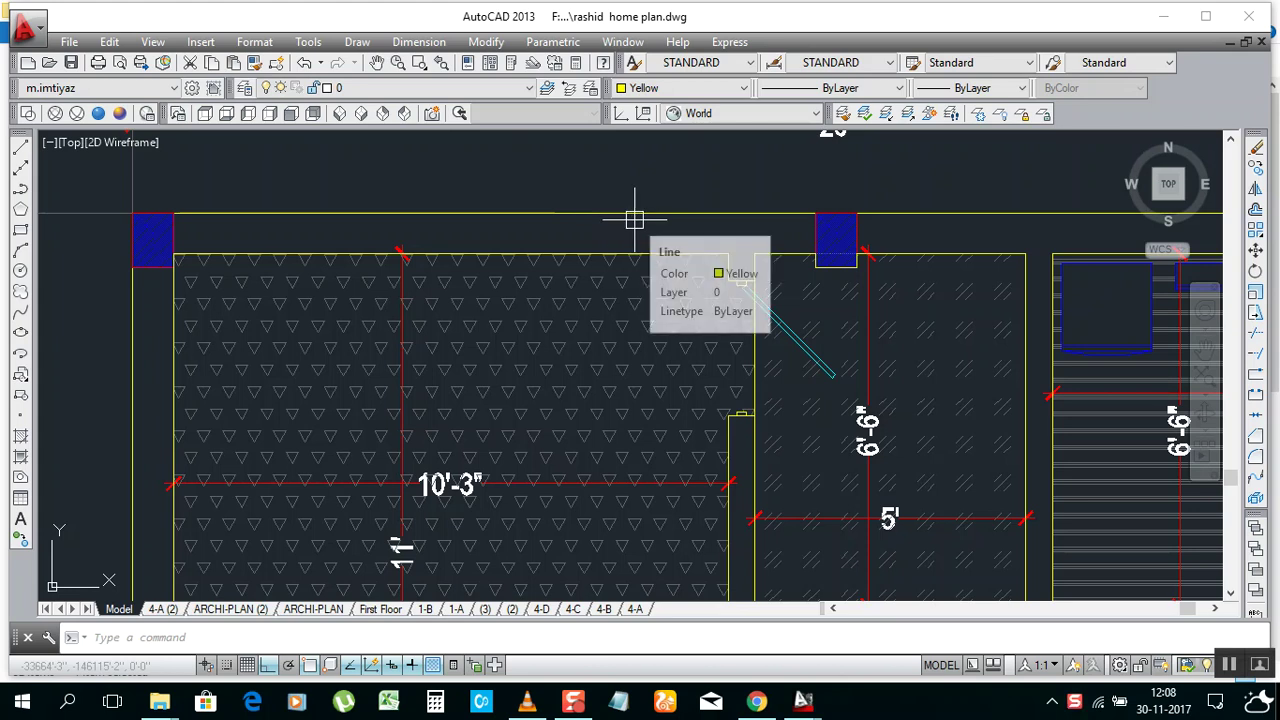
scroll(594, 271, "down", 4)
scroll(763, 312, "down", 3)
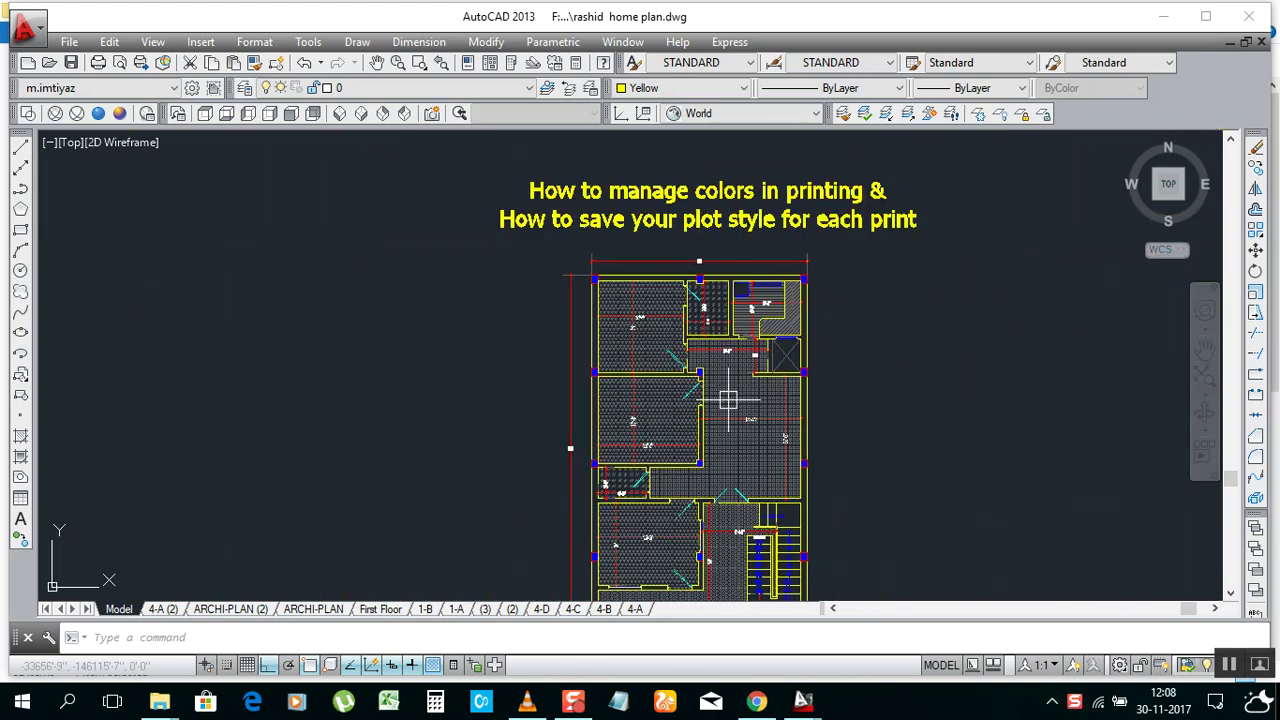
scroll(702, 468, "up", 1)
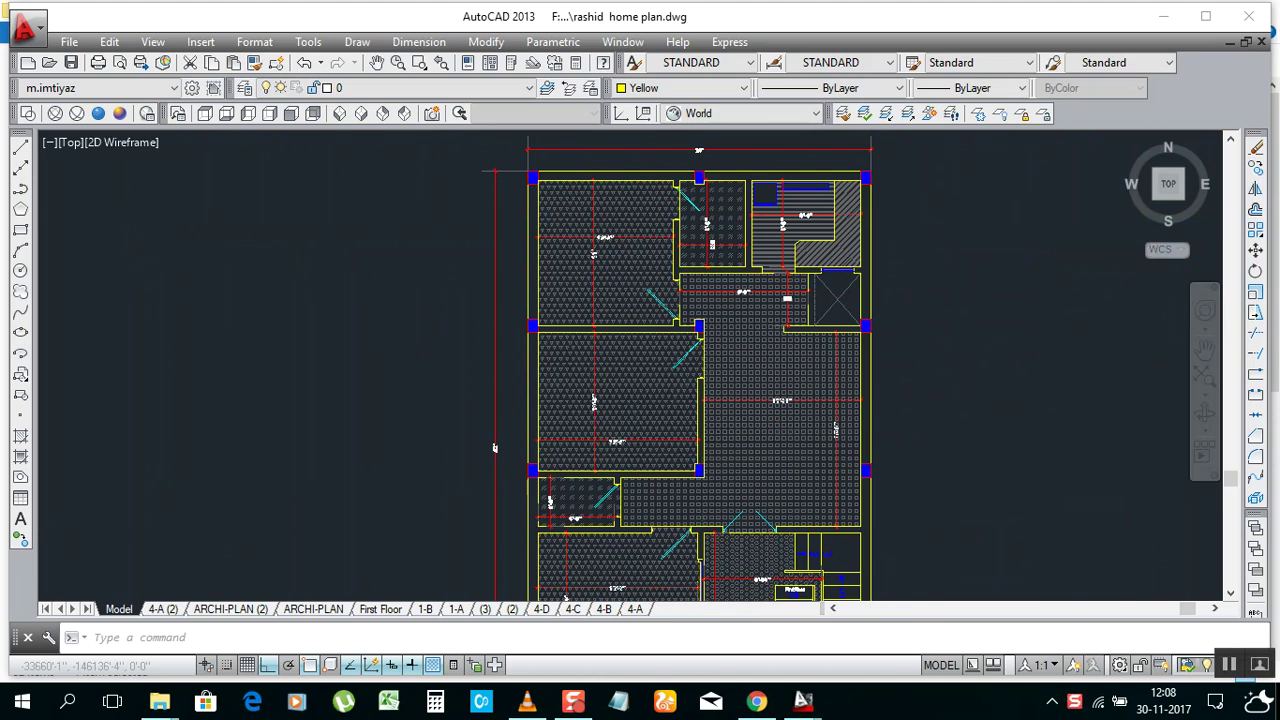
scroll(702, 468, "up", 4)
scroll(674, 426, "down", 2)
scroll(645, 503, "up", 8)
scroll(660, 500, "down", 4)
scroll(700, 488, "down", 5)
scroll(705, 458, "up", 4)
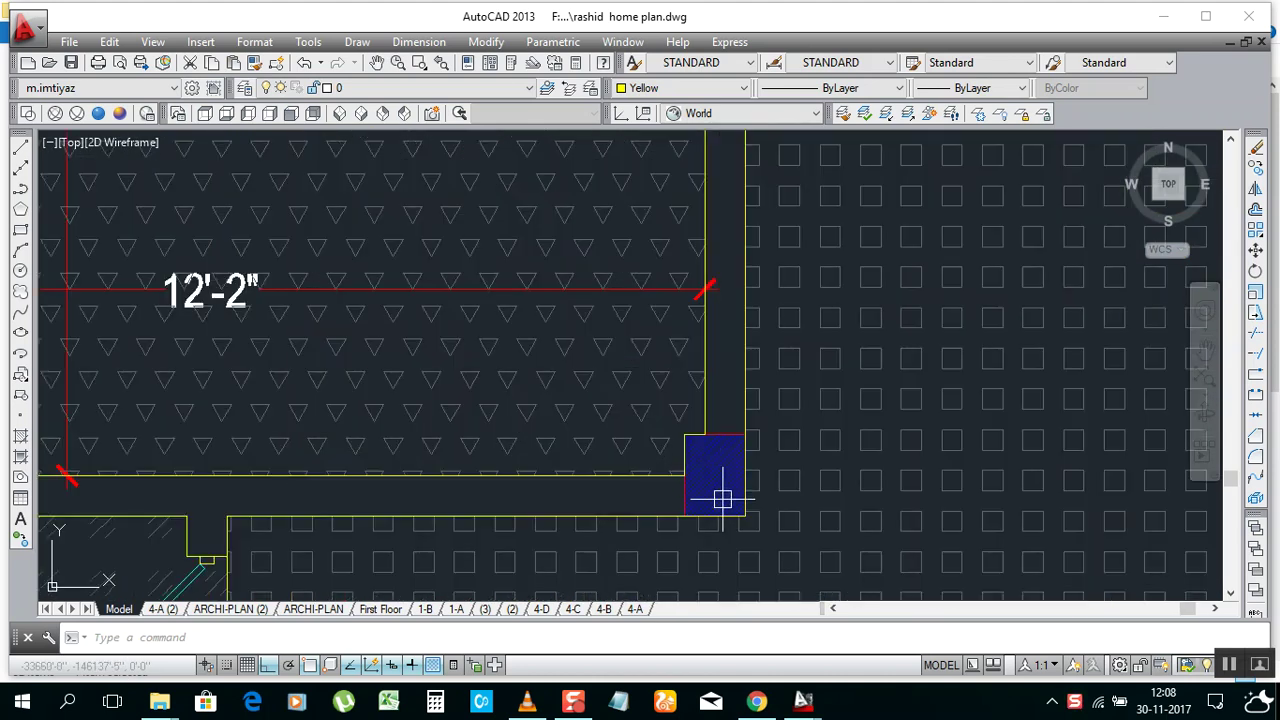
scroll(721, 485, "down", 3)
scroll(600, 480, "down", 2)
scroll(429, 466, "up", 4)
scroll(459, 426, "down", 1)
scroll(524, 483, "up", 2)
scroll(545, 366, "down", 8)
scroll(600, 365, "up", 4)
scroll(712, 345, "down", 4)
- Cancel the stray selection windows and start a plot, which flags the HP Color LaserJet 5550 as unusable
left_click(745, 400)
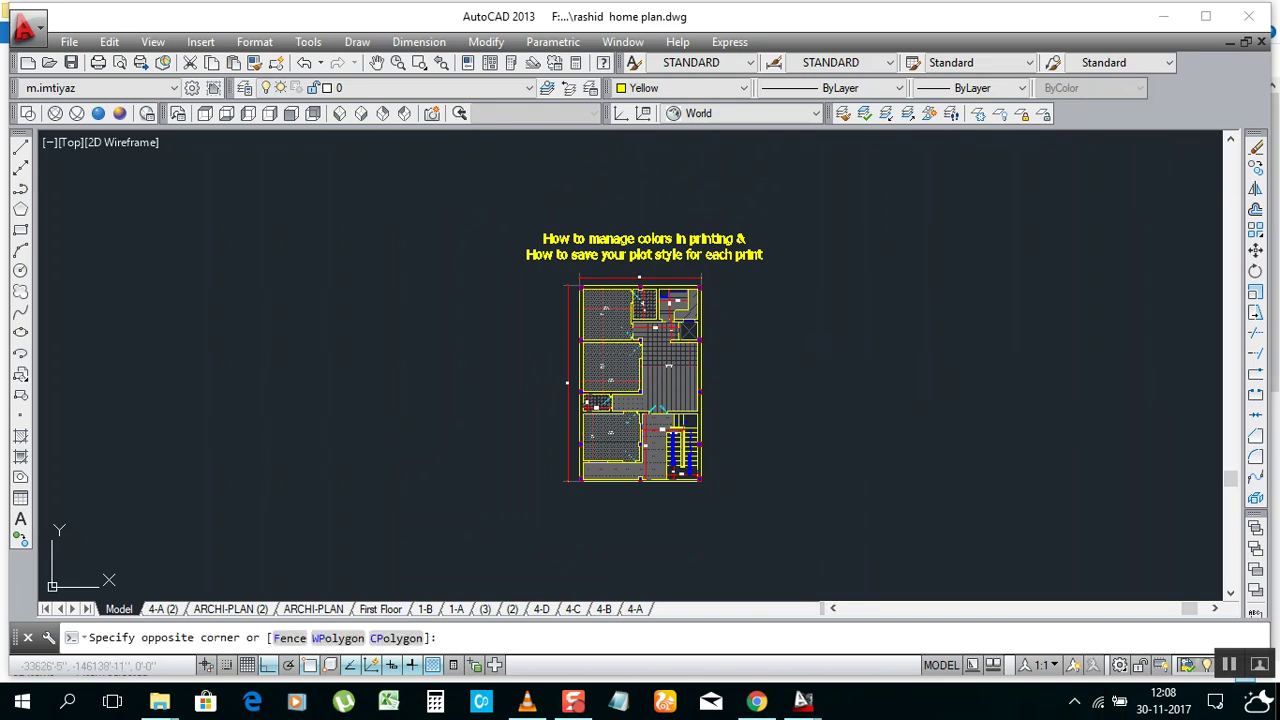
key("Escape")
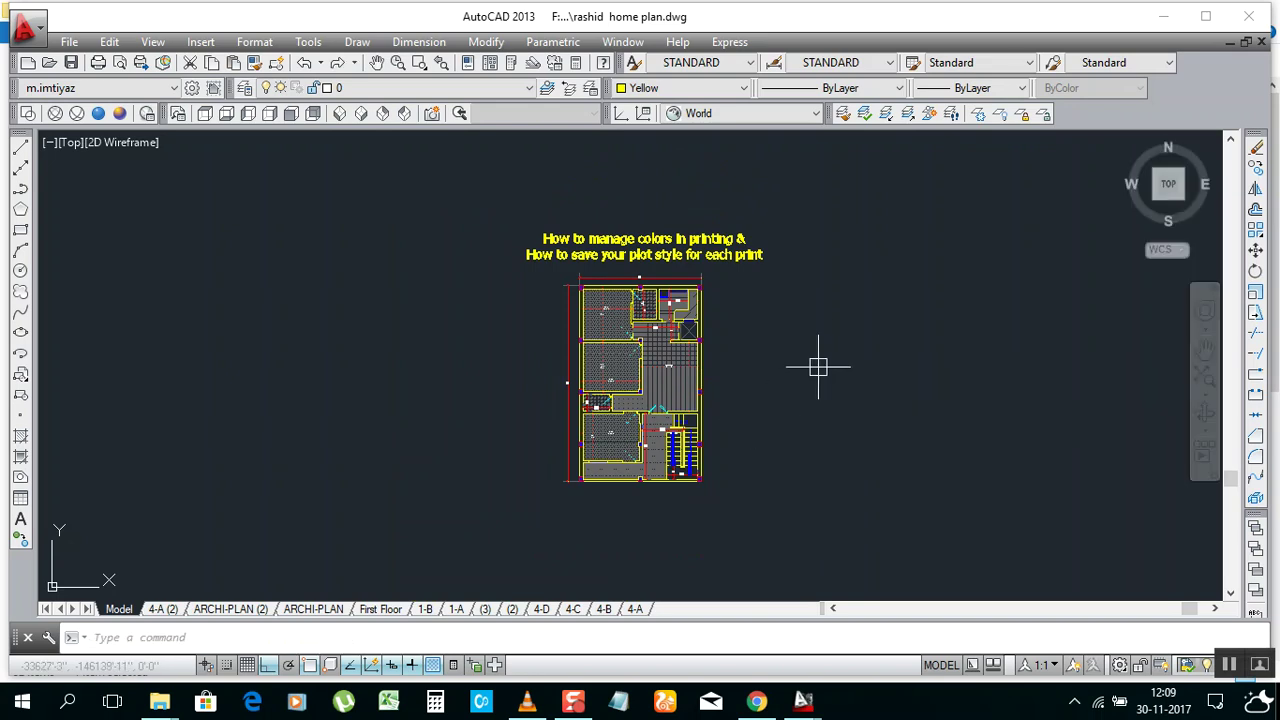
left_click(941, 374)
key("Escape")
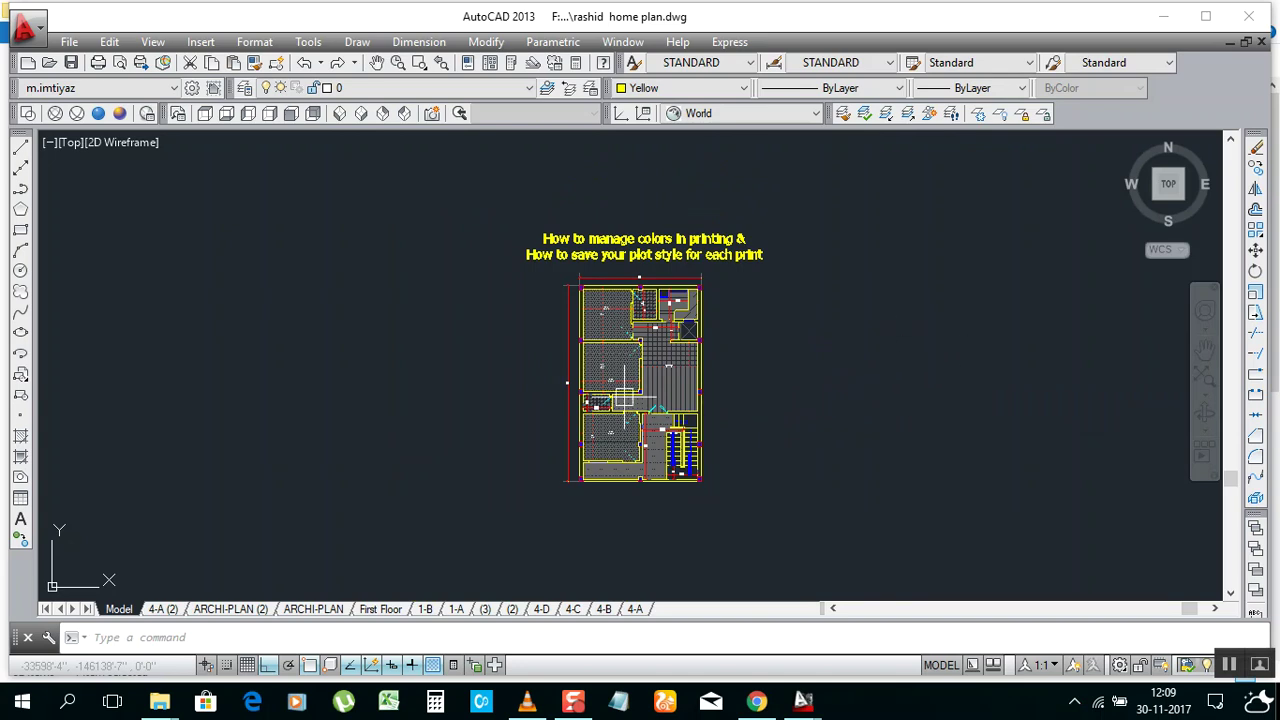
scroll(624, 398, "up", 2)
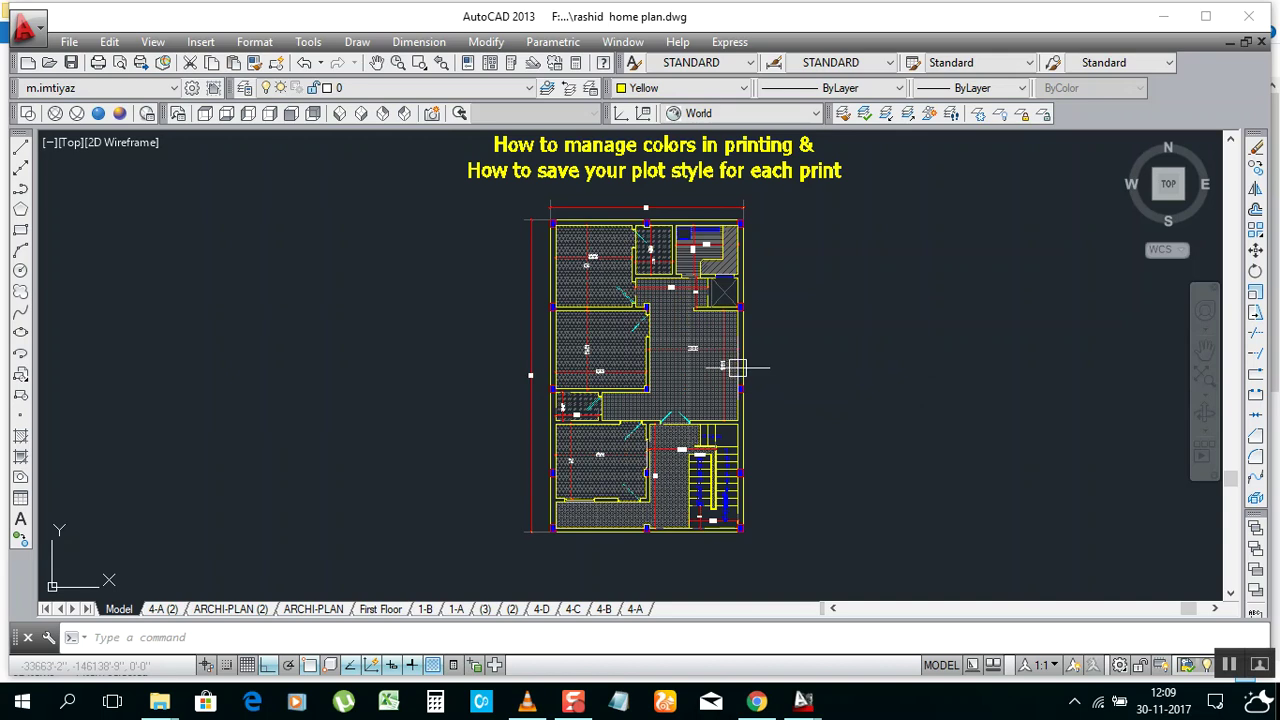
left_click(837, 396)
left_click(870, 408)
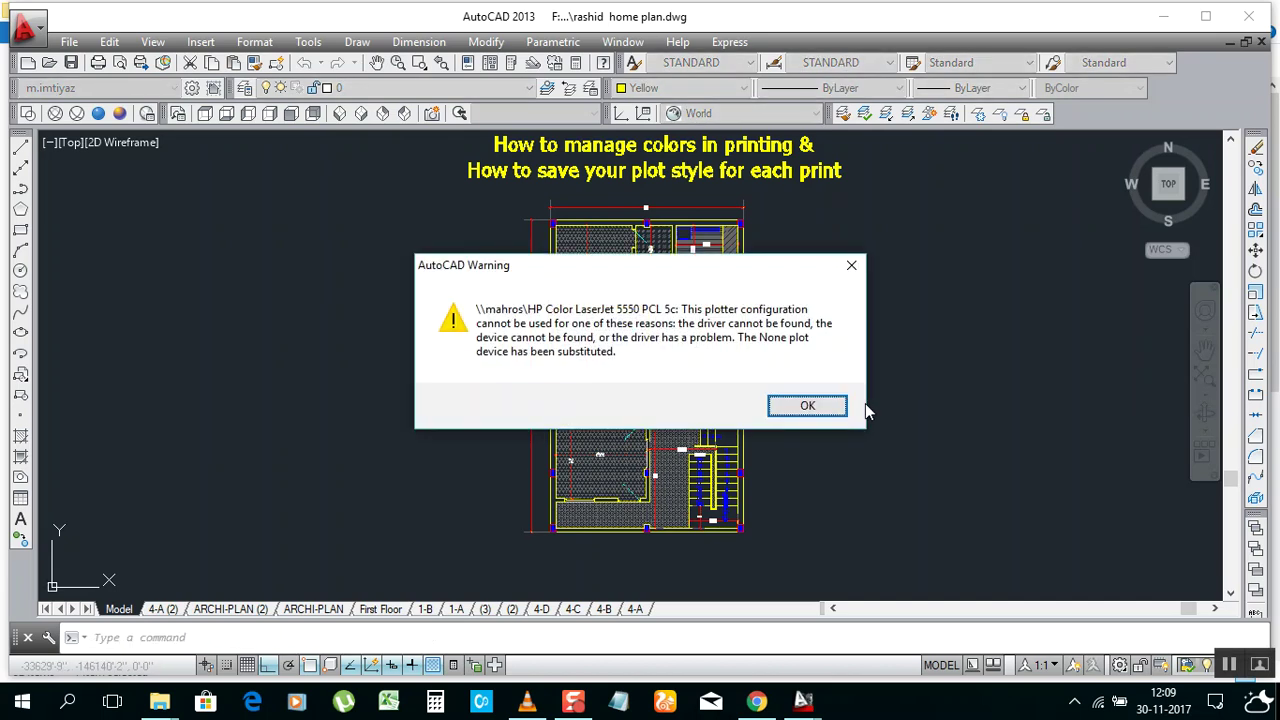
- Dismiss the printer warning and set the plotter to DWG To PDF.pc3, keeping Fit to paper on
left_click(806, 407)
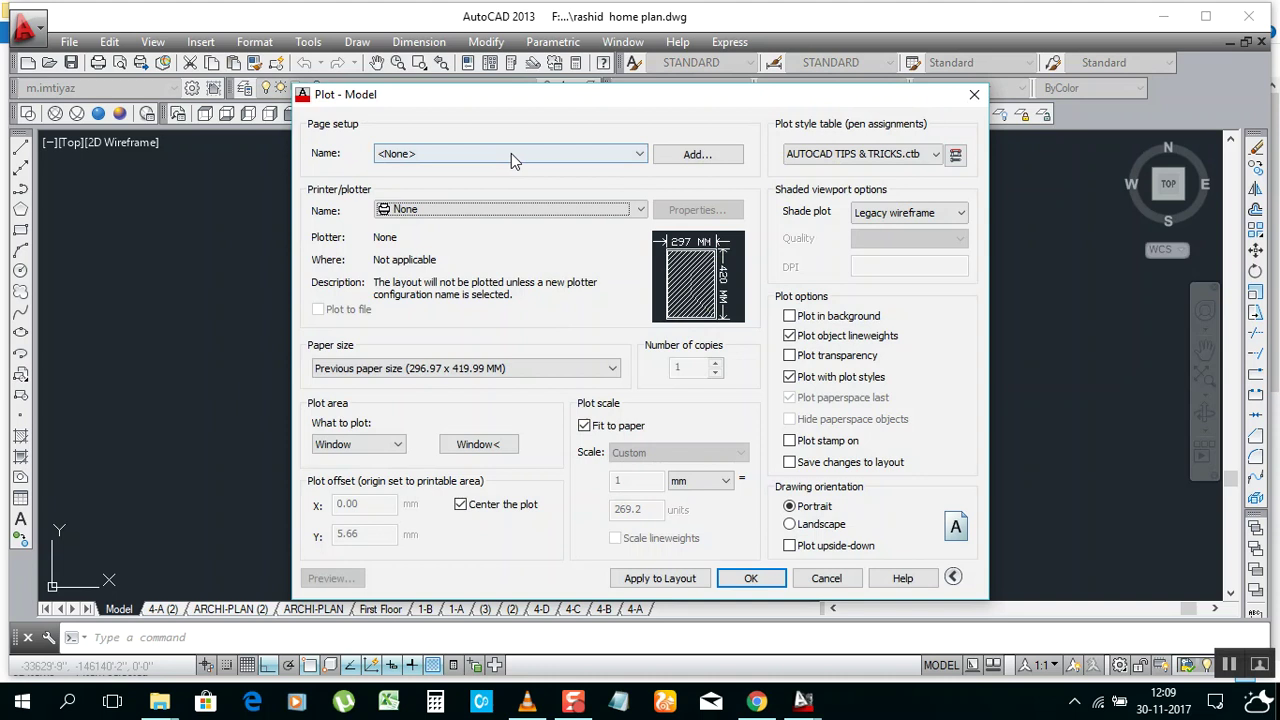
left_click(543, 216)
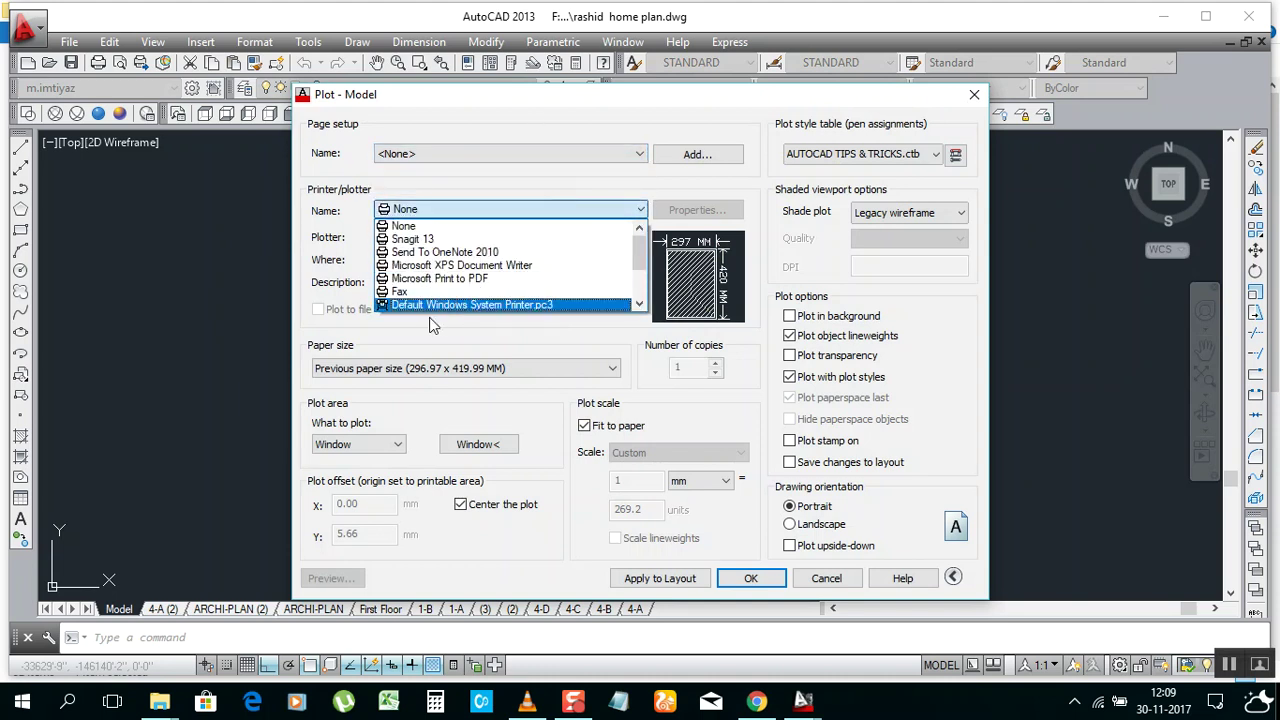
scroll(474, 291, "down", 2)
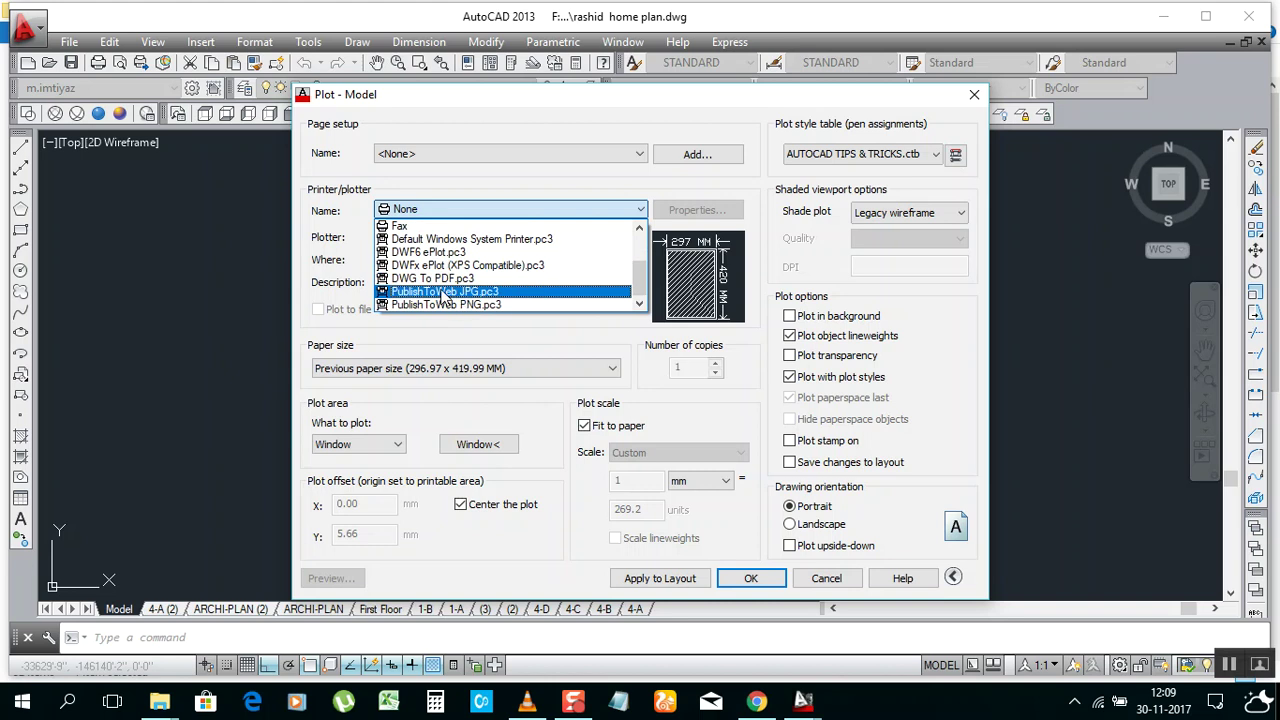
left_click(437, 280)
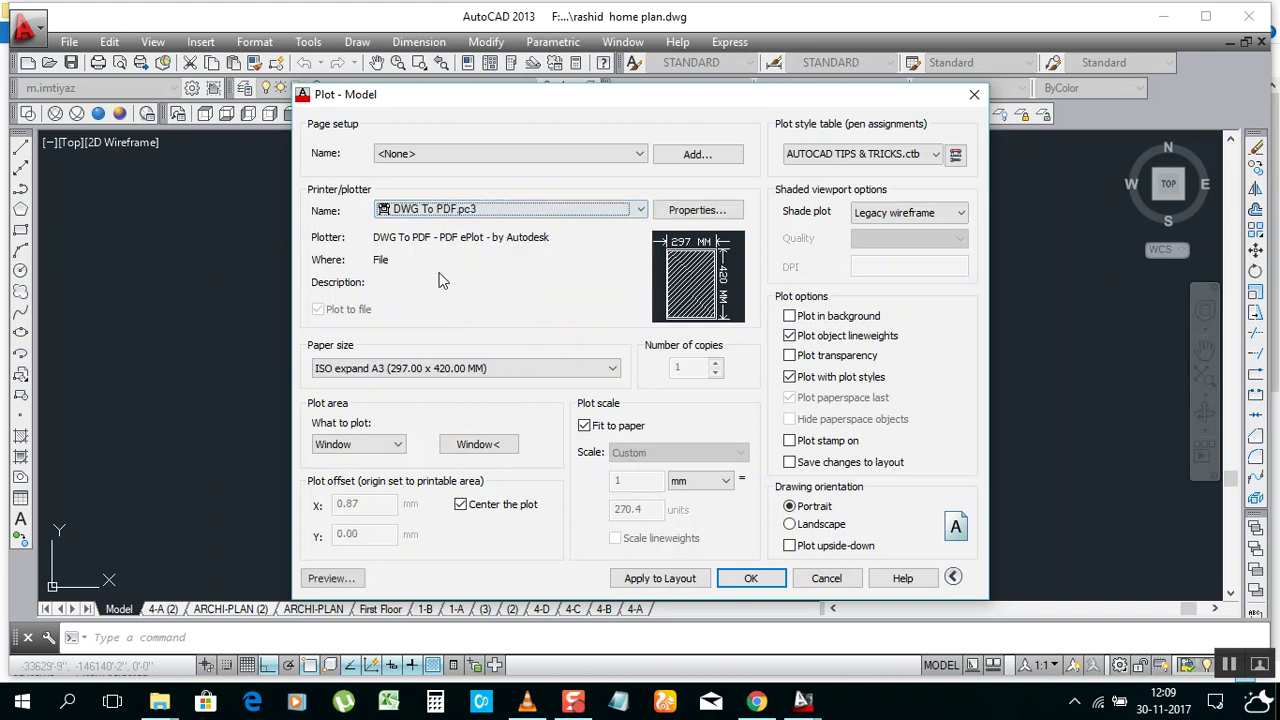
left_click(484, 214)
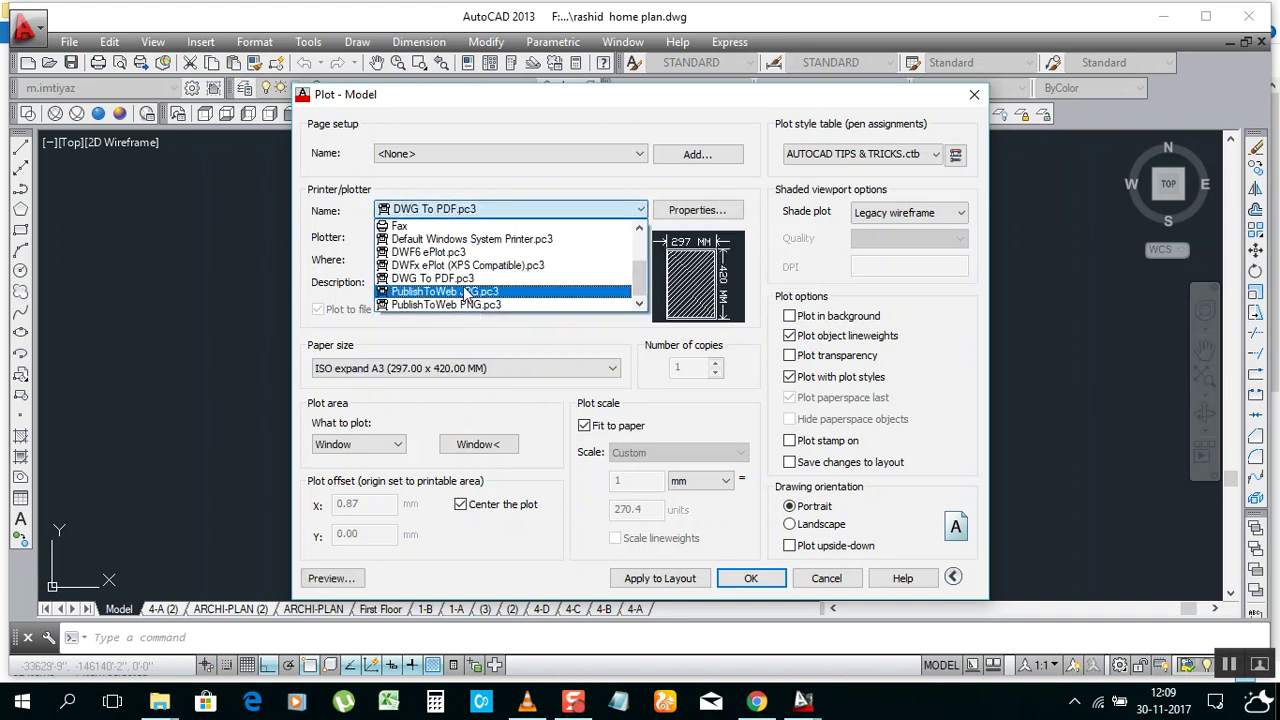
left_click(516, 208)
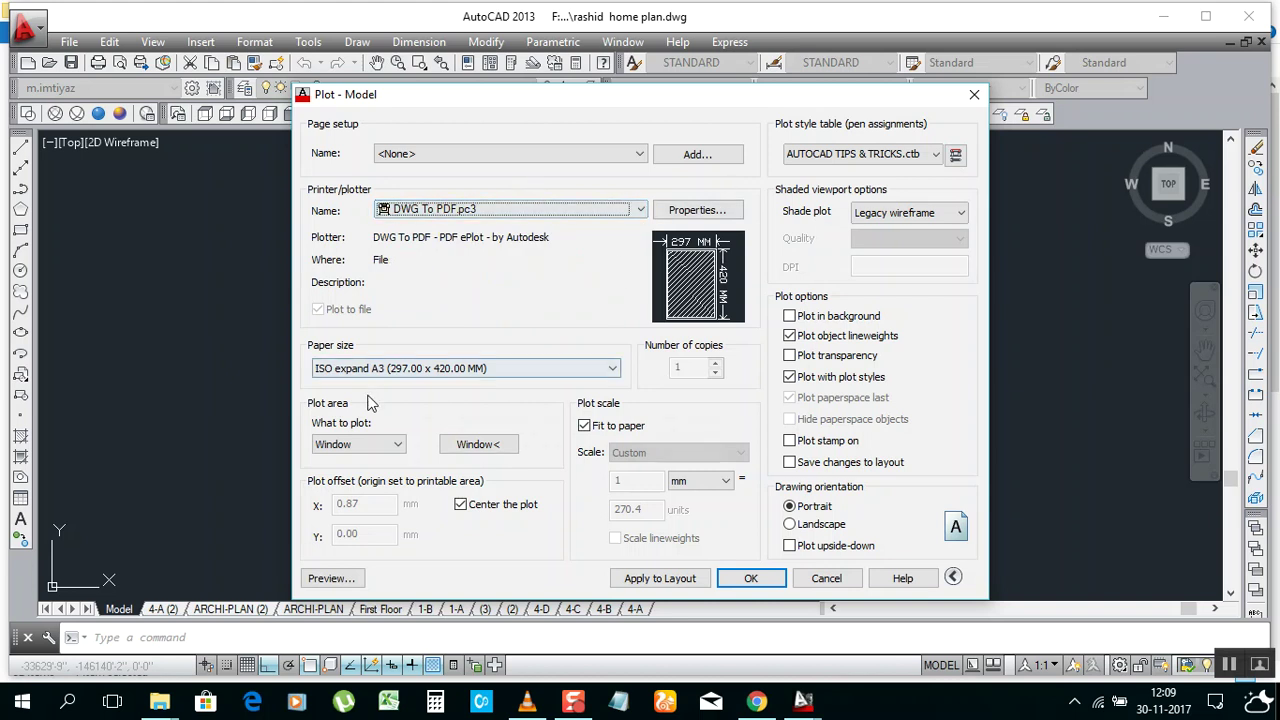
left_click(584, 425)
left_click(584, 425)
- Assign the acad.ctb plot style table to all layouts
left_click(934, 154)
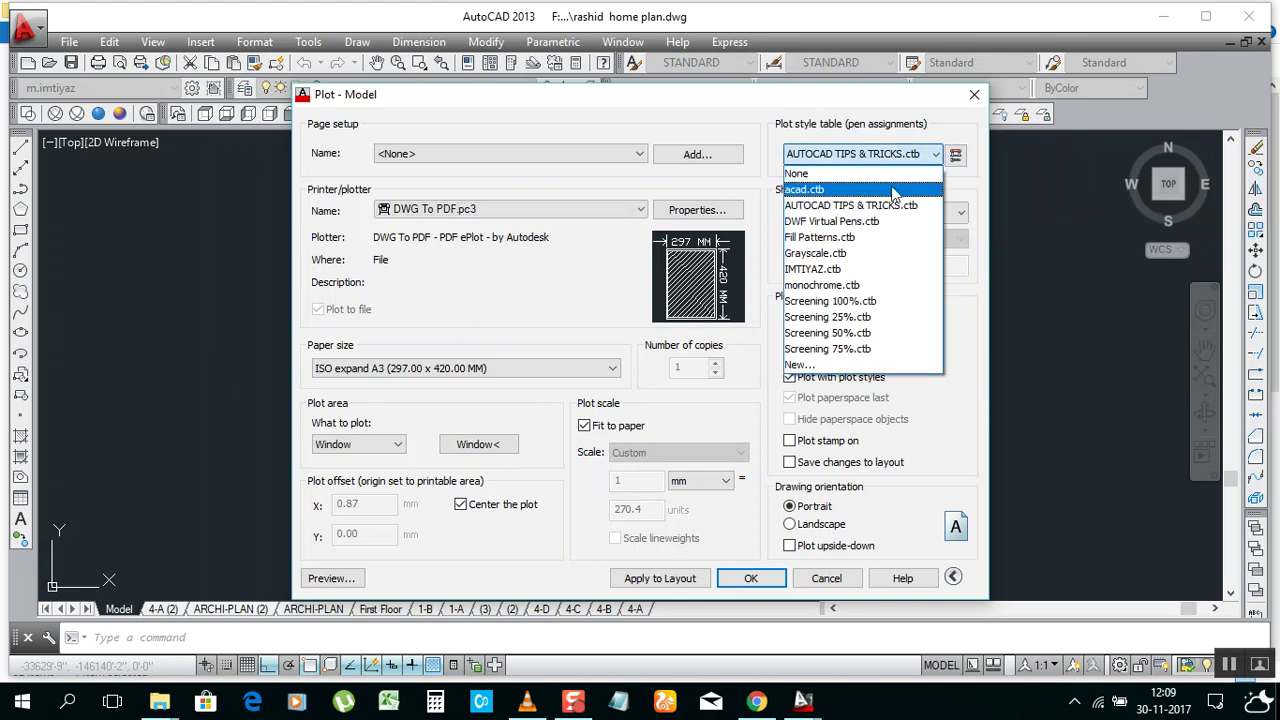
left_click(810, 190)
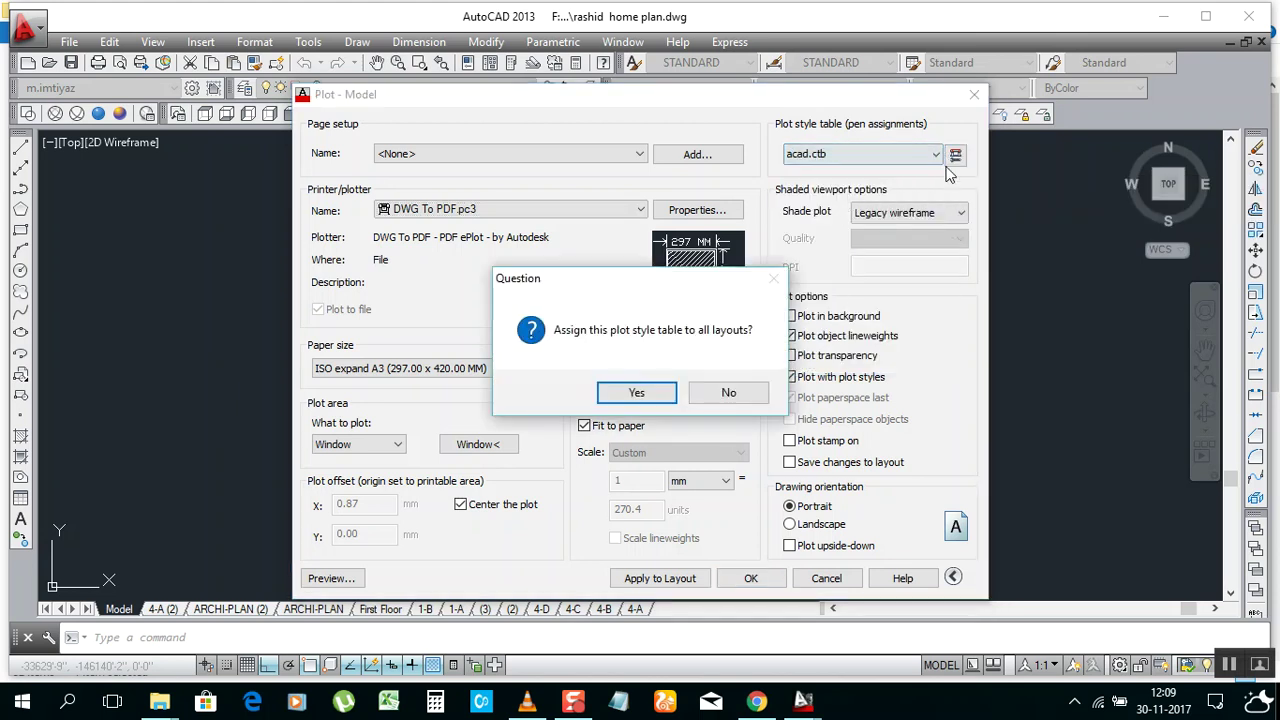
left_click(636, 392)
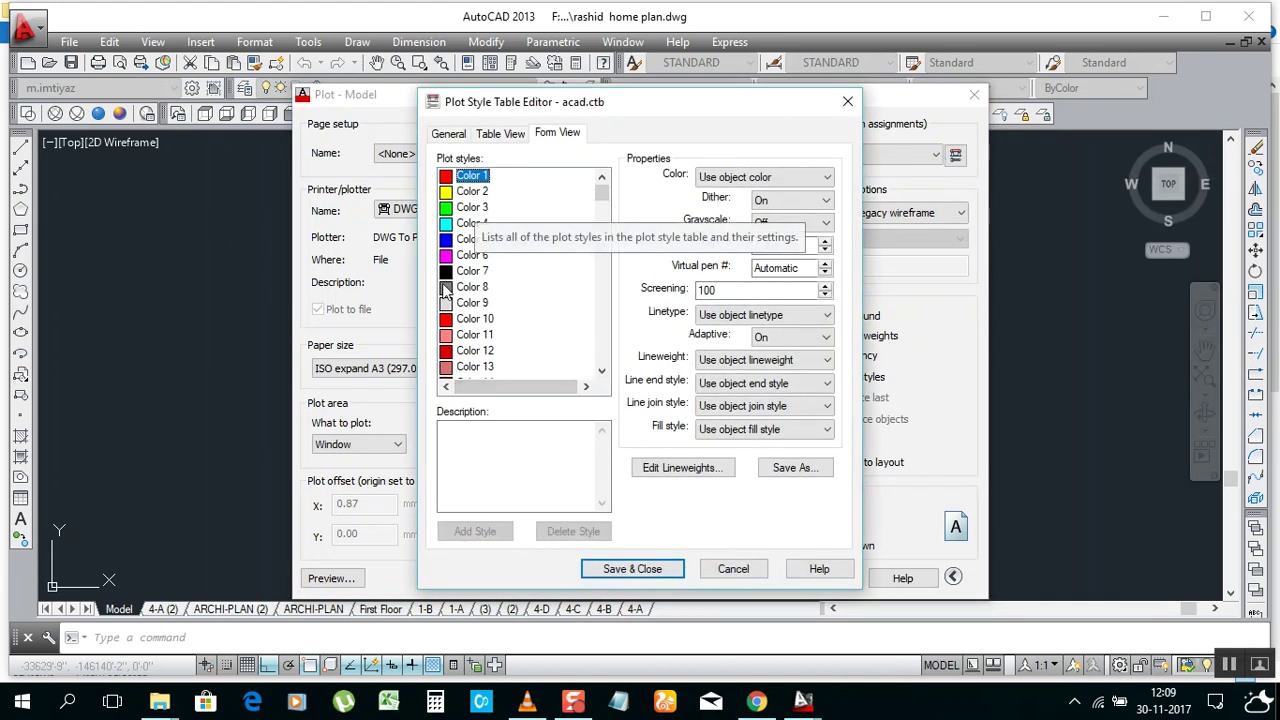
- Make acad.ctb's Color 2 plot in Blue and save the table changes
left_click(470, 192)
left_click(716, 180)
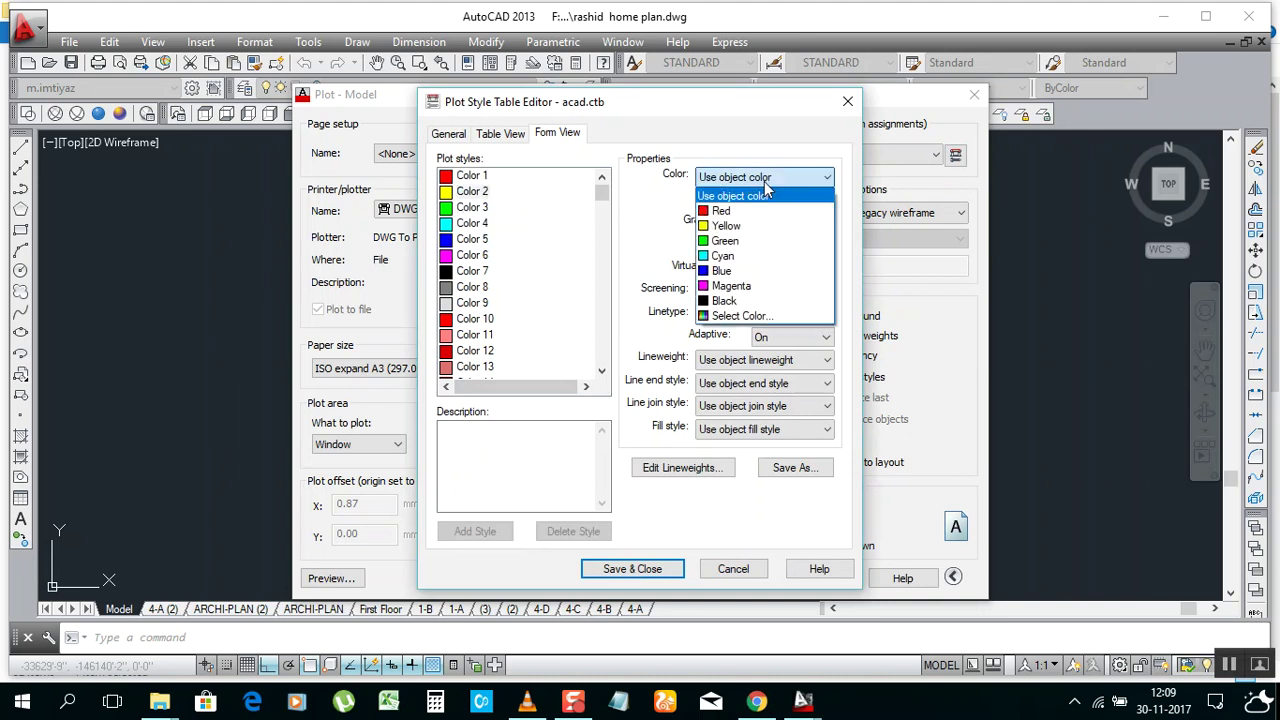
left_click(752, 271)
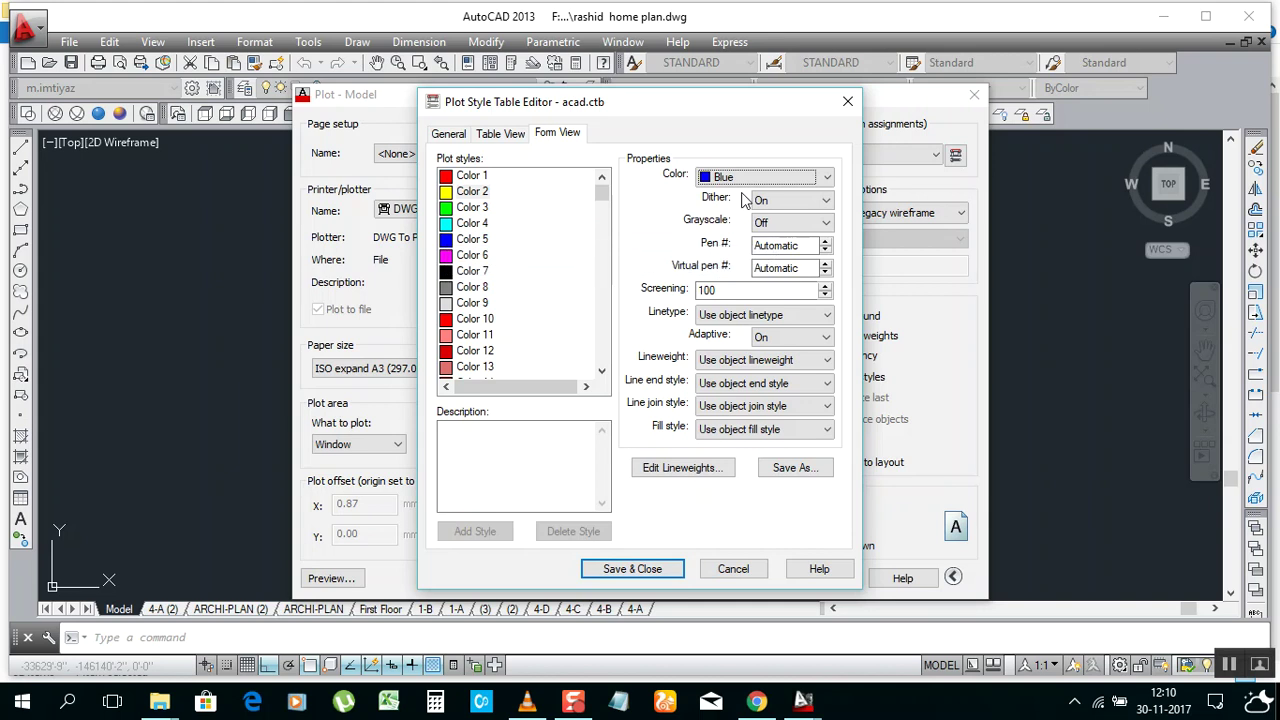
left_click(848, 101)
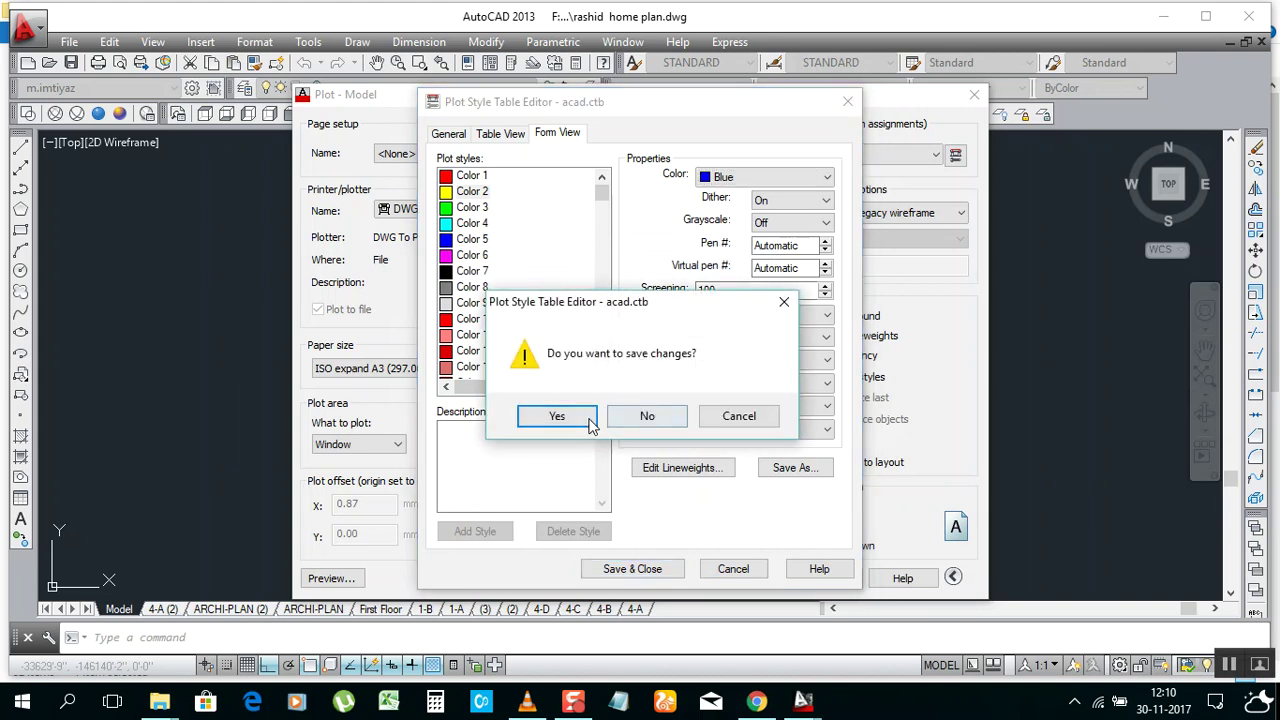
left_click(662, 416)
left_click(893, 155)
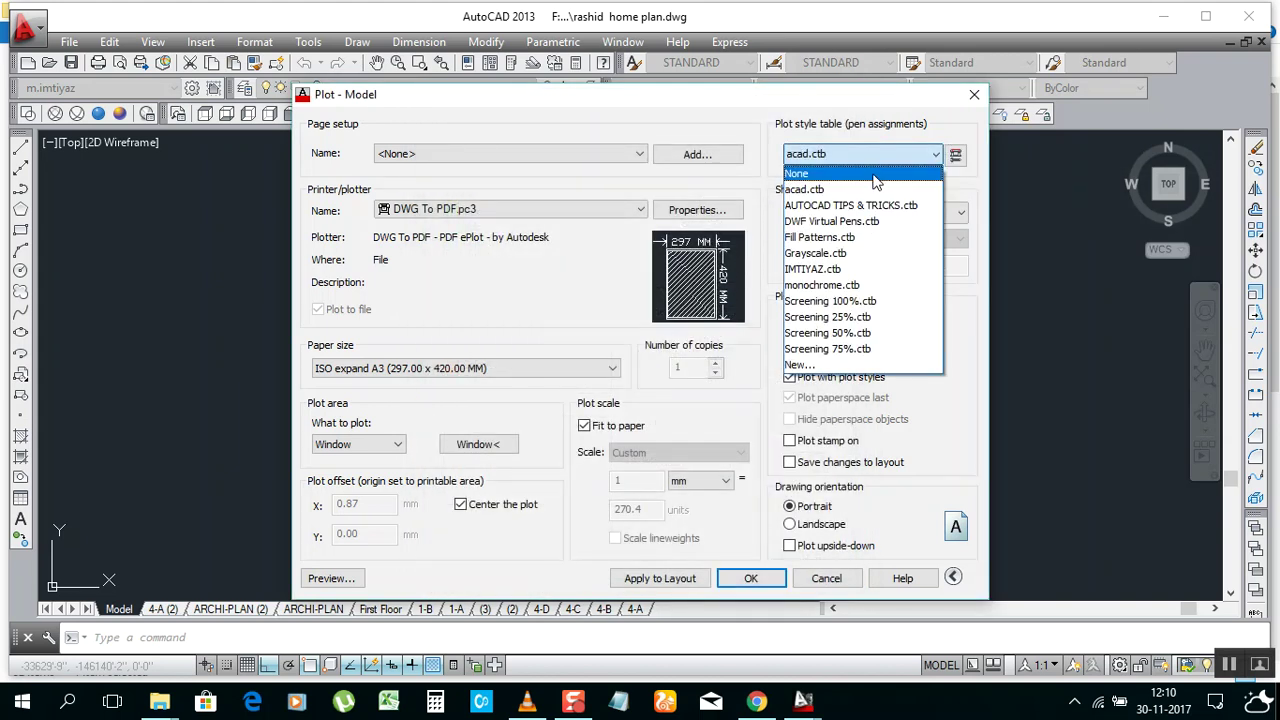
- Create a new plot style table from scratch named SALCO and open it in the Plot Style Table Editor
left_click(799, 366)
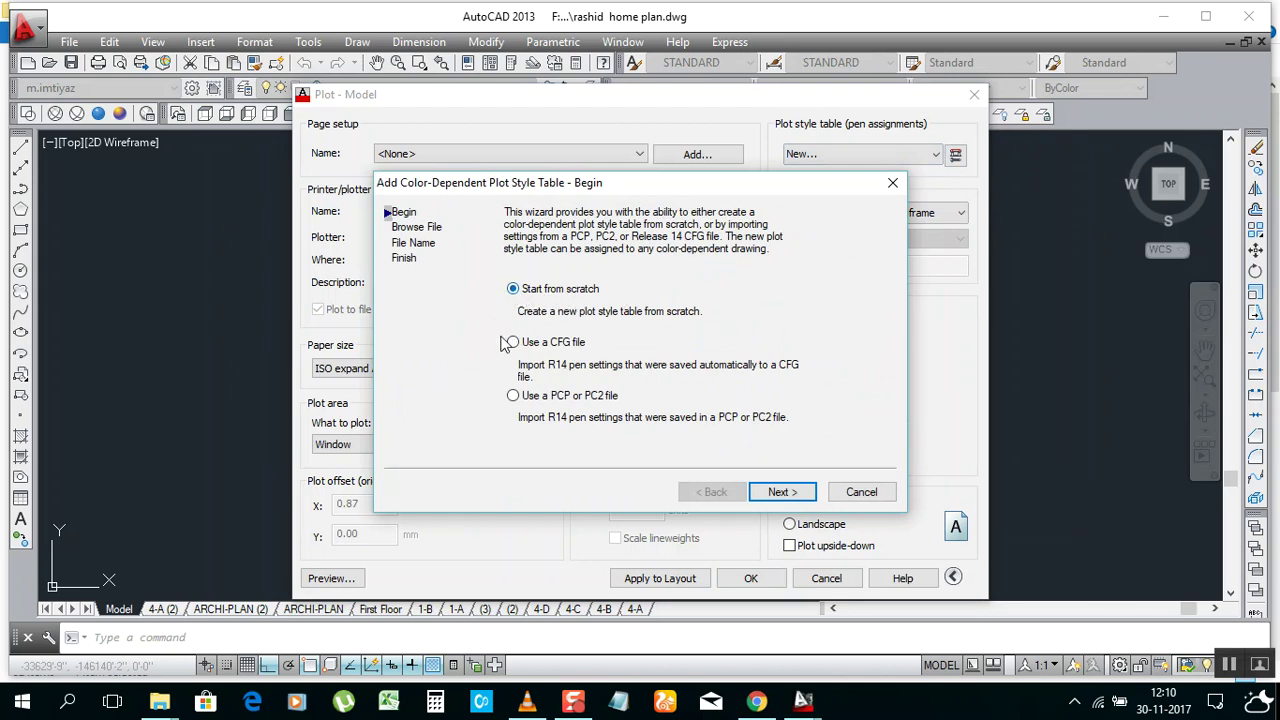
left_click(780, 492)
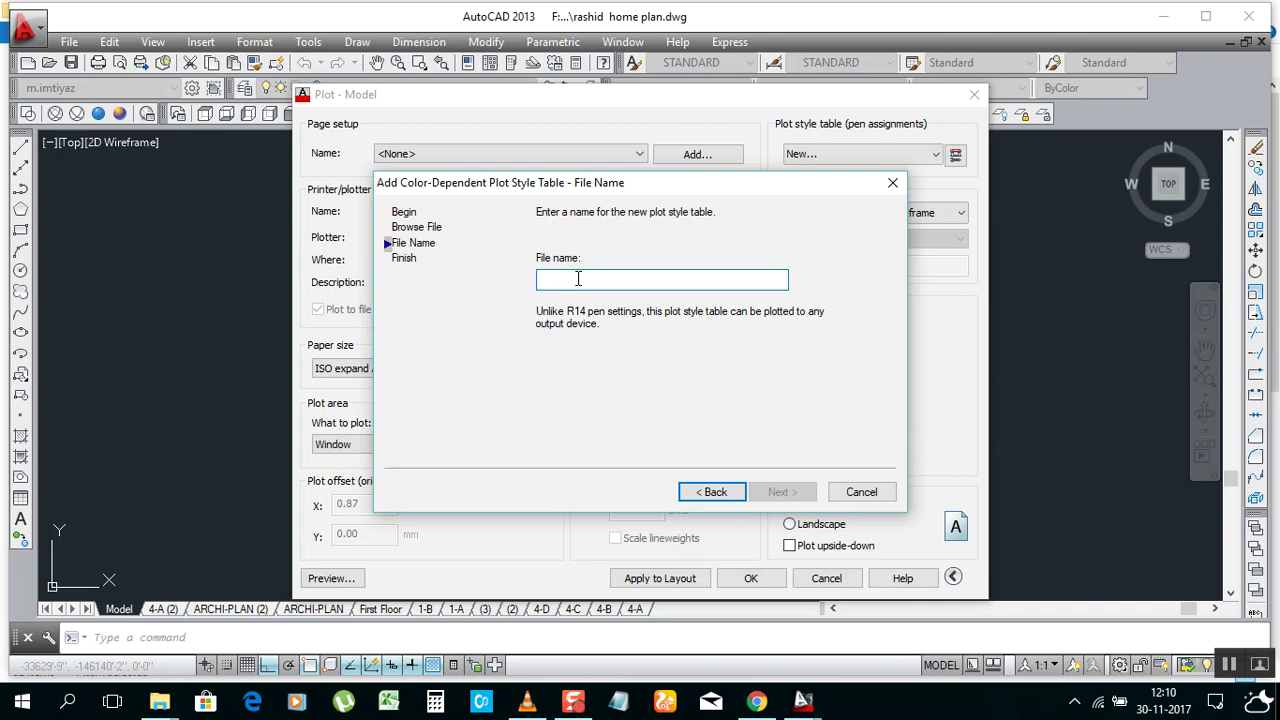
type("SALCO")
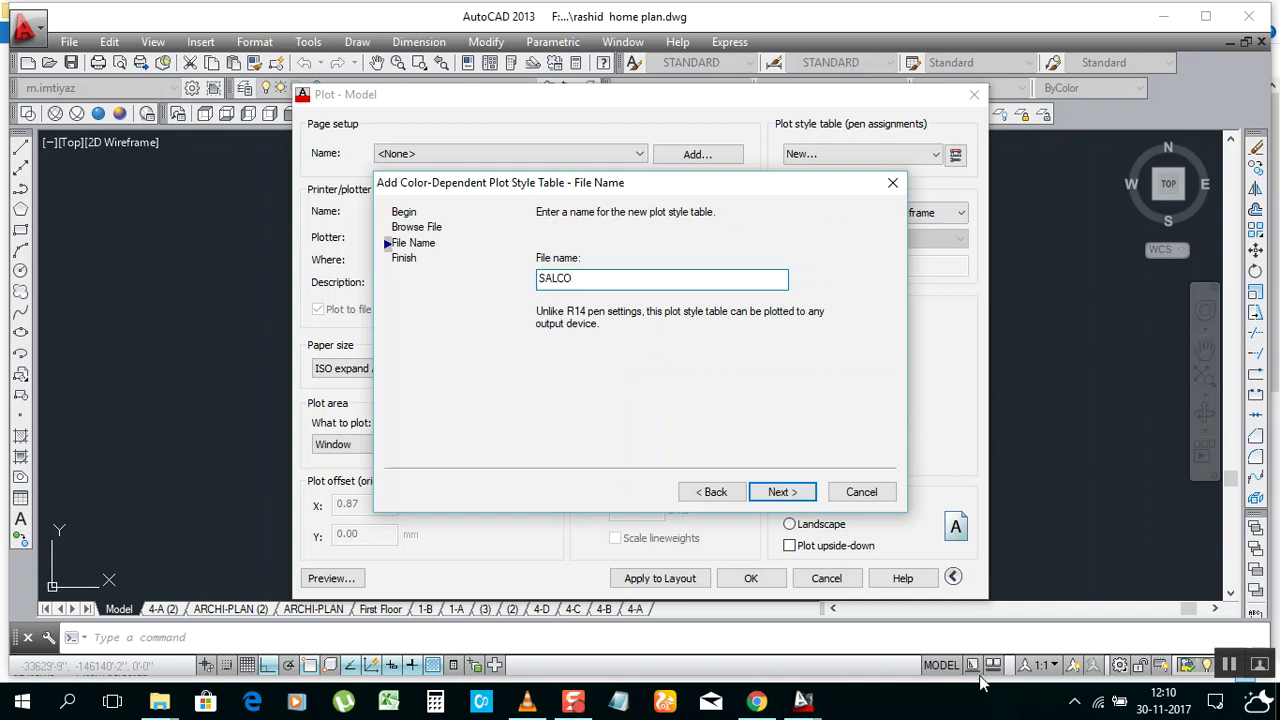
left_click(778, 491)
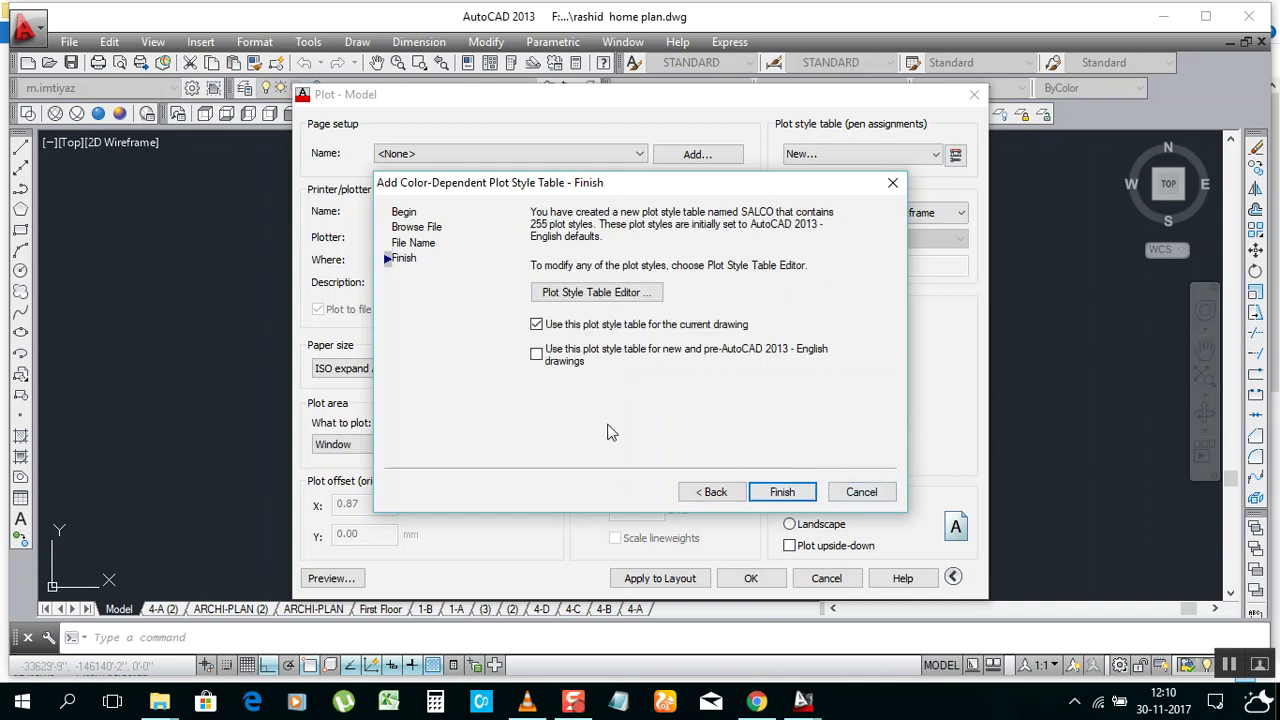
left_click(589, 299)
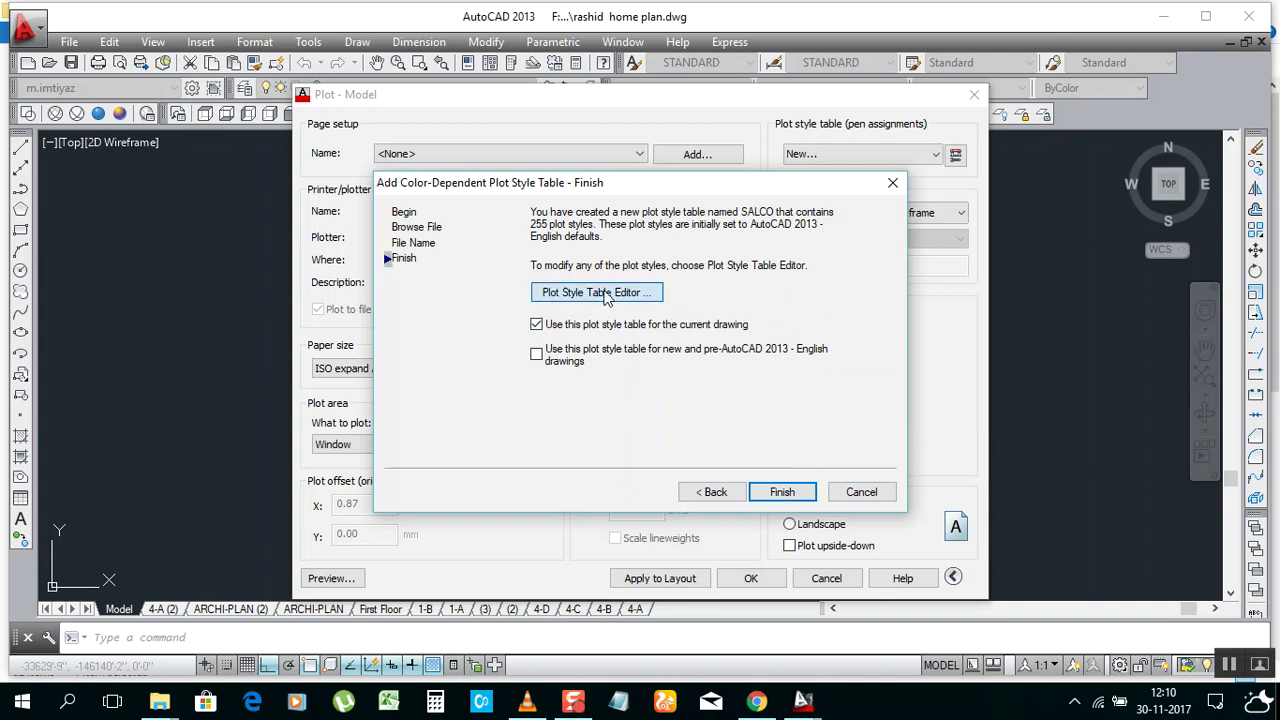
left_click(610, 295)
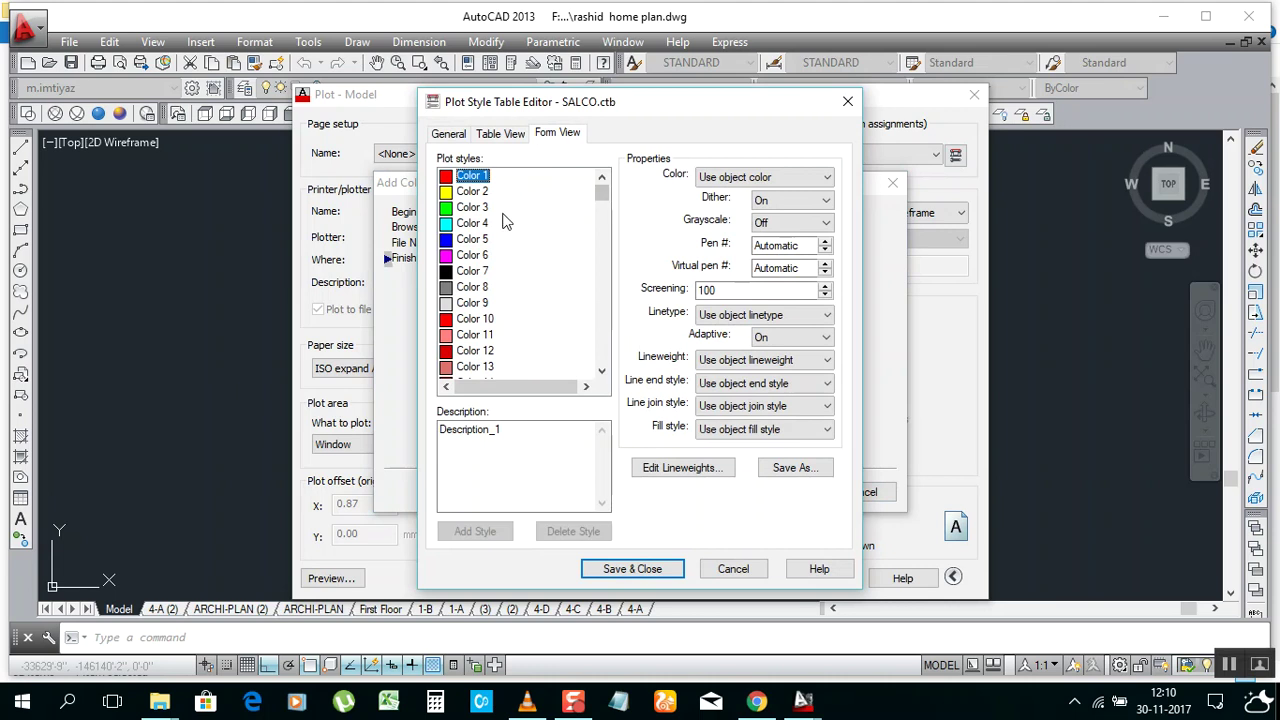
- In SALCO, make Color 2 plot in Blue and Color 5 plot as index colour 253
left_click(466, 192)
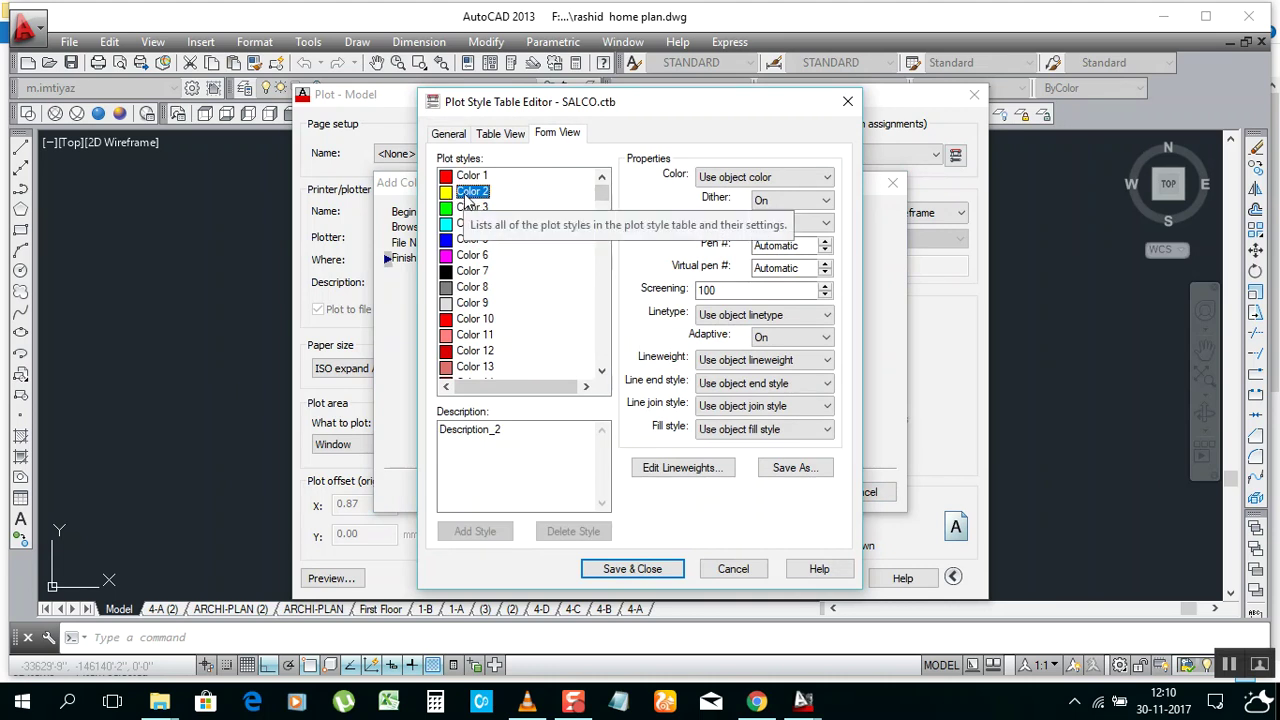
left_click(770, 177)
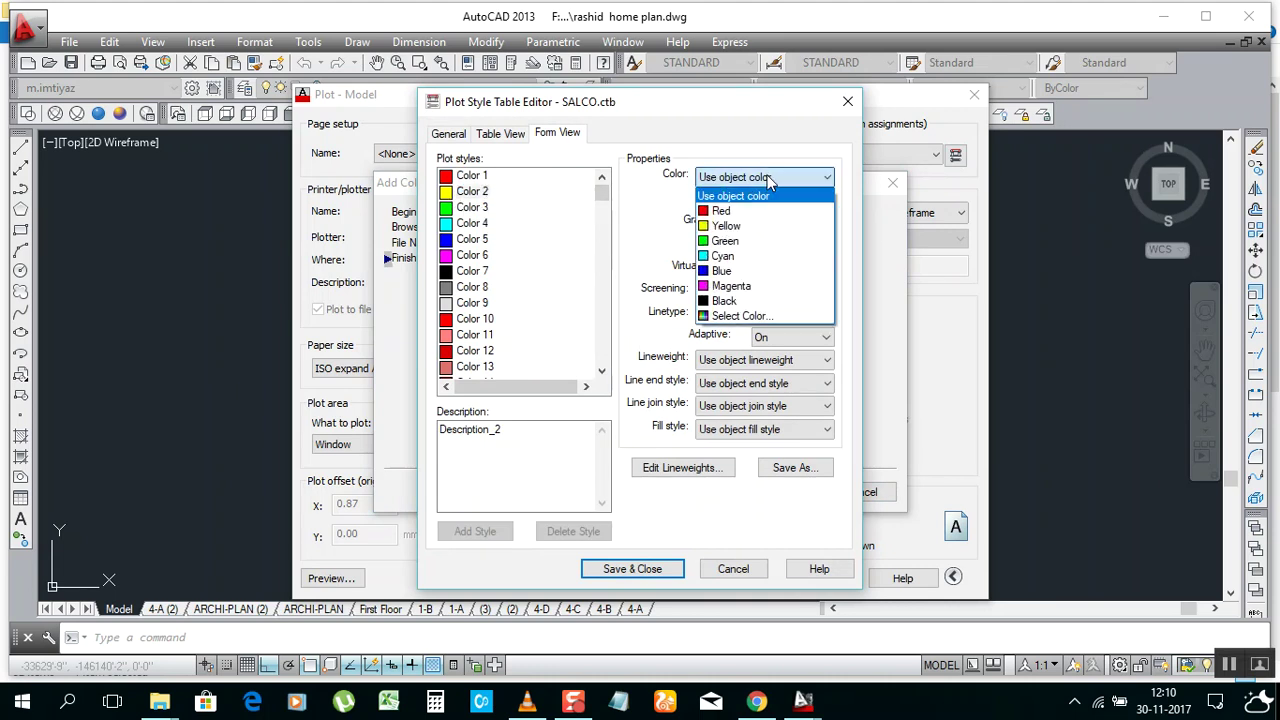
left_click(750, 271)
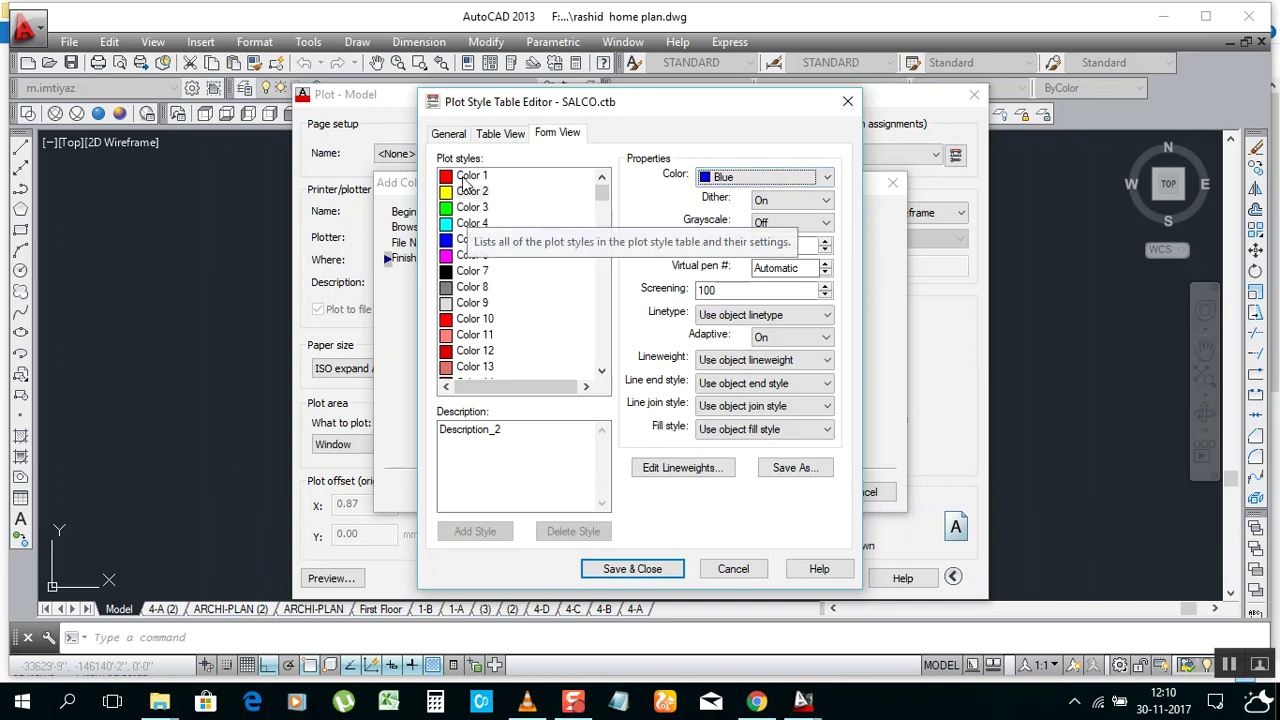
left_click(474, 240)
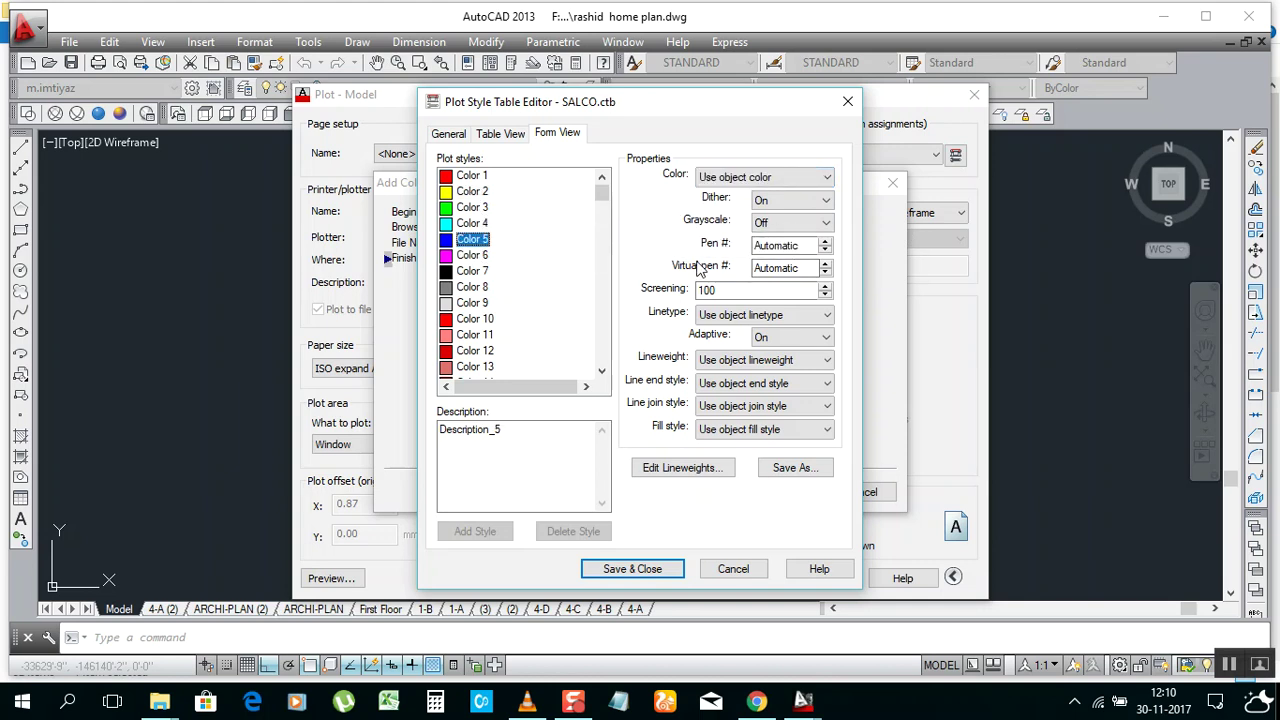
left_click(765, 177)
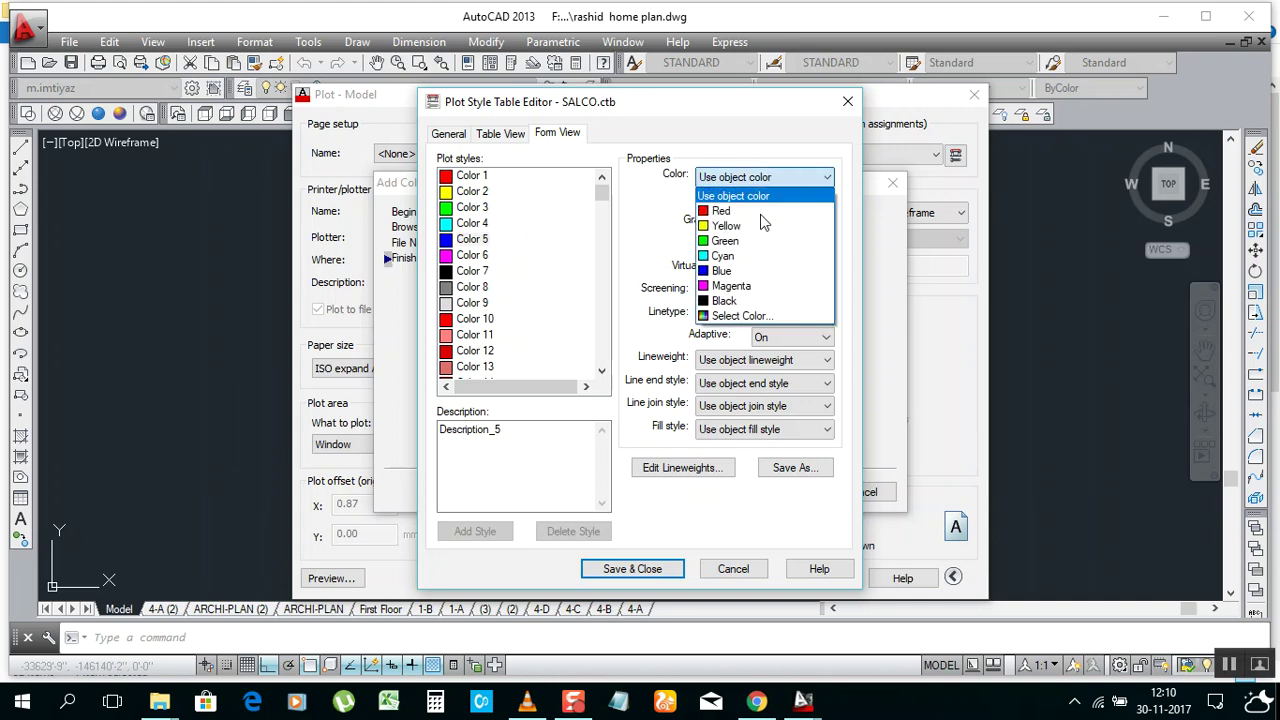
left_click(742, 318)
left_click(515, 209)
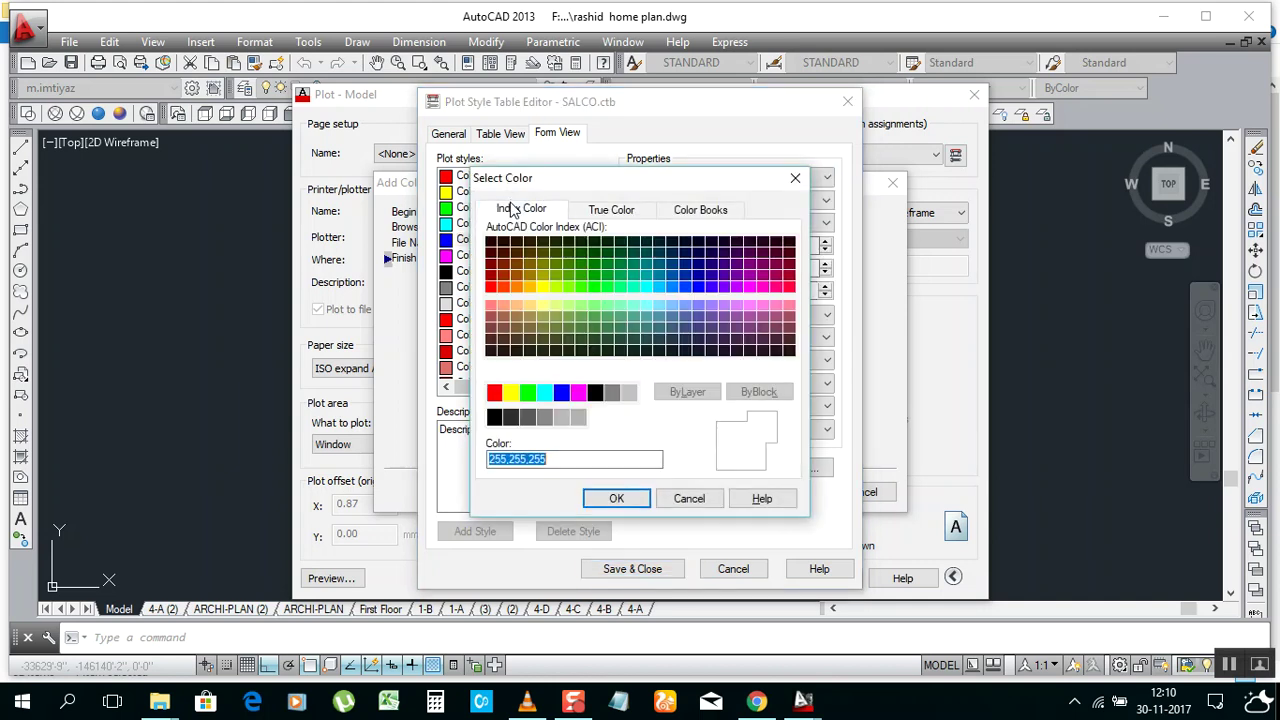
left_click(544, 417)
left_click(616, 499)
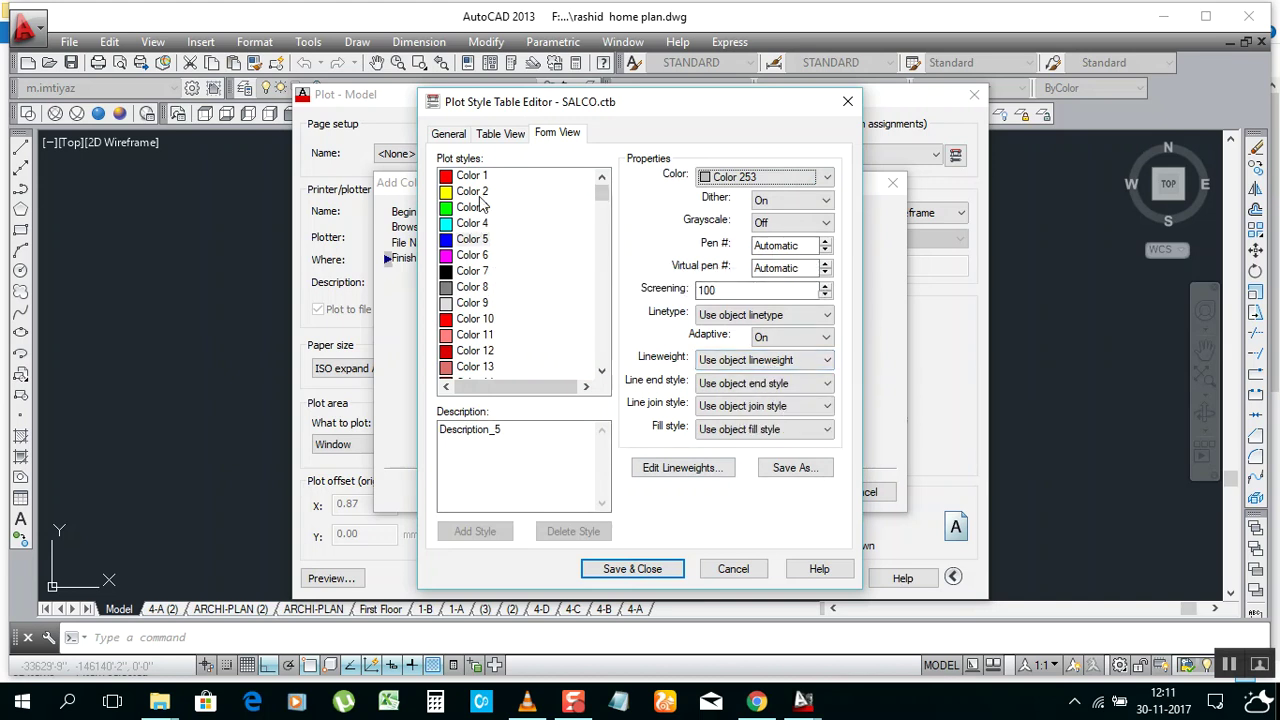
- Give Color 2 a 0.2500 mm and Color 5 a 0.0000 mm lineweight, then save and close
left_click(476, 193)
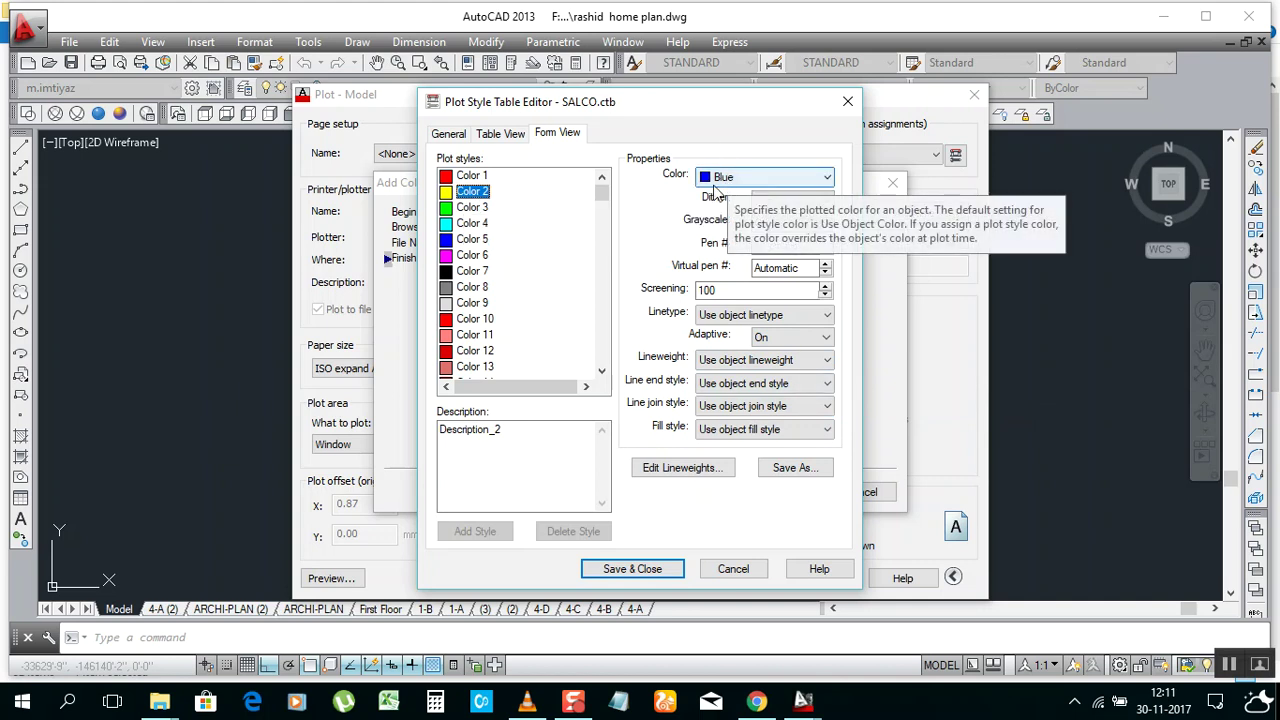
left_click(765, 360)
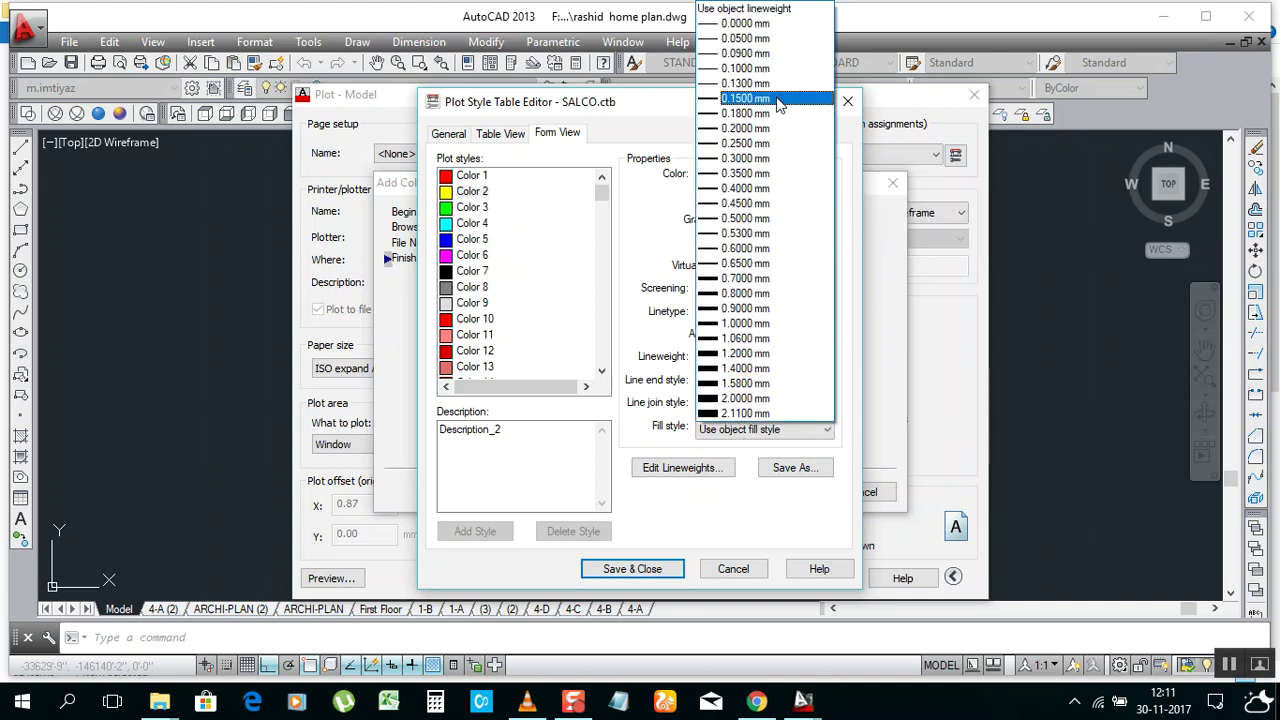
left_click(768, 146)
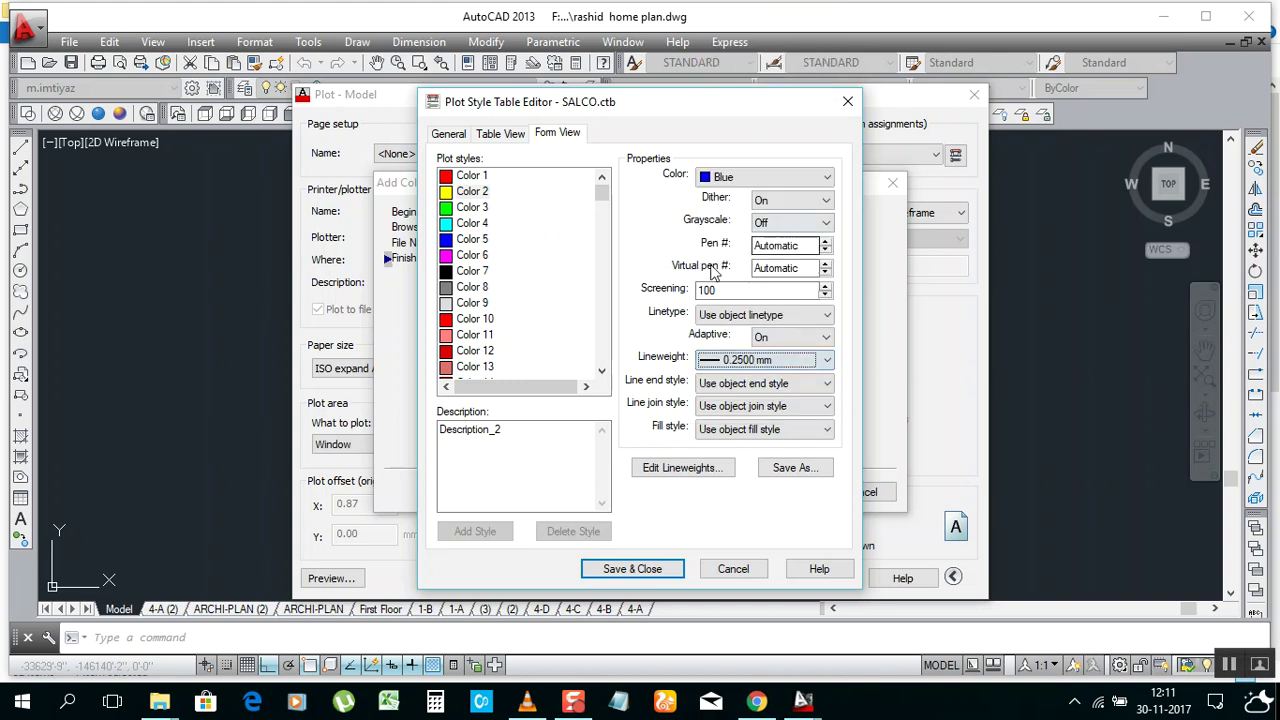
left_click(475, 240)
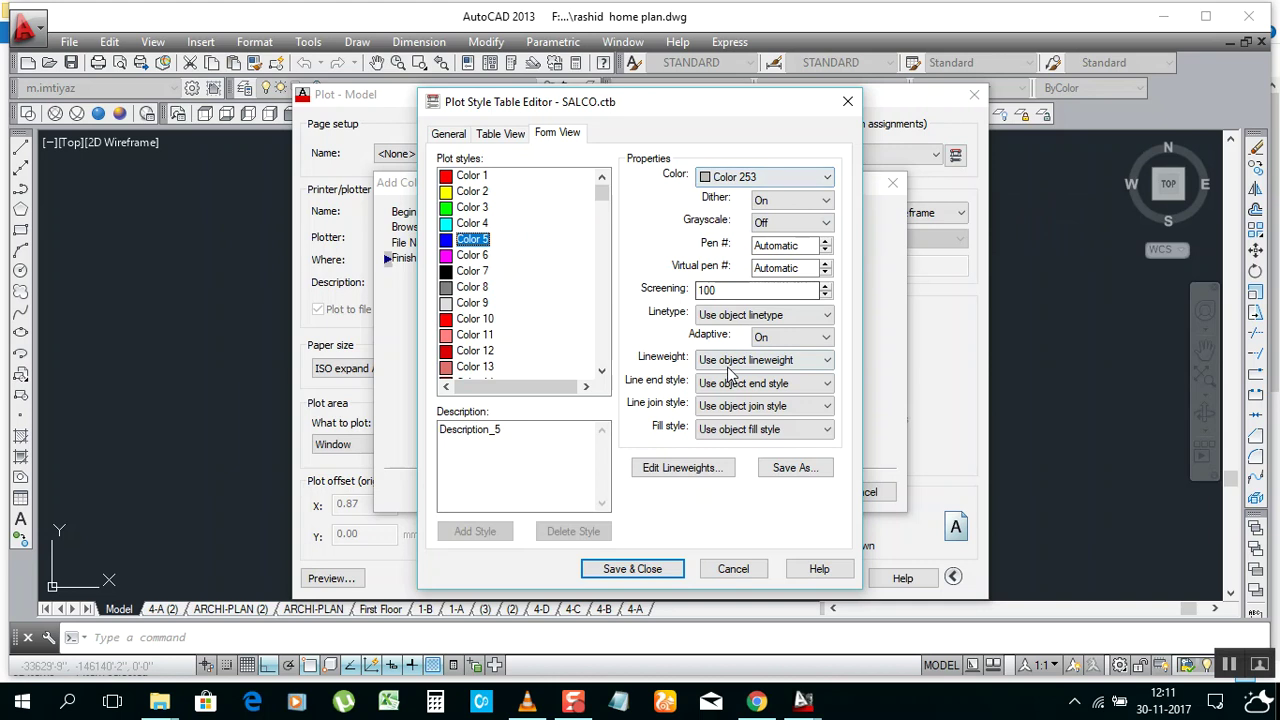
left_click(780, 360)
left_click(760, 23)
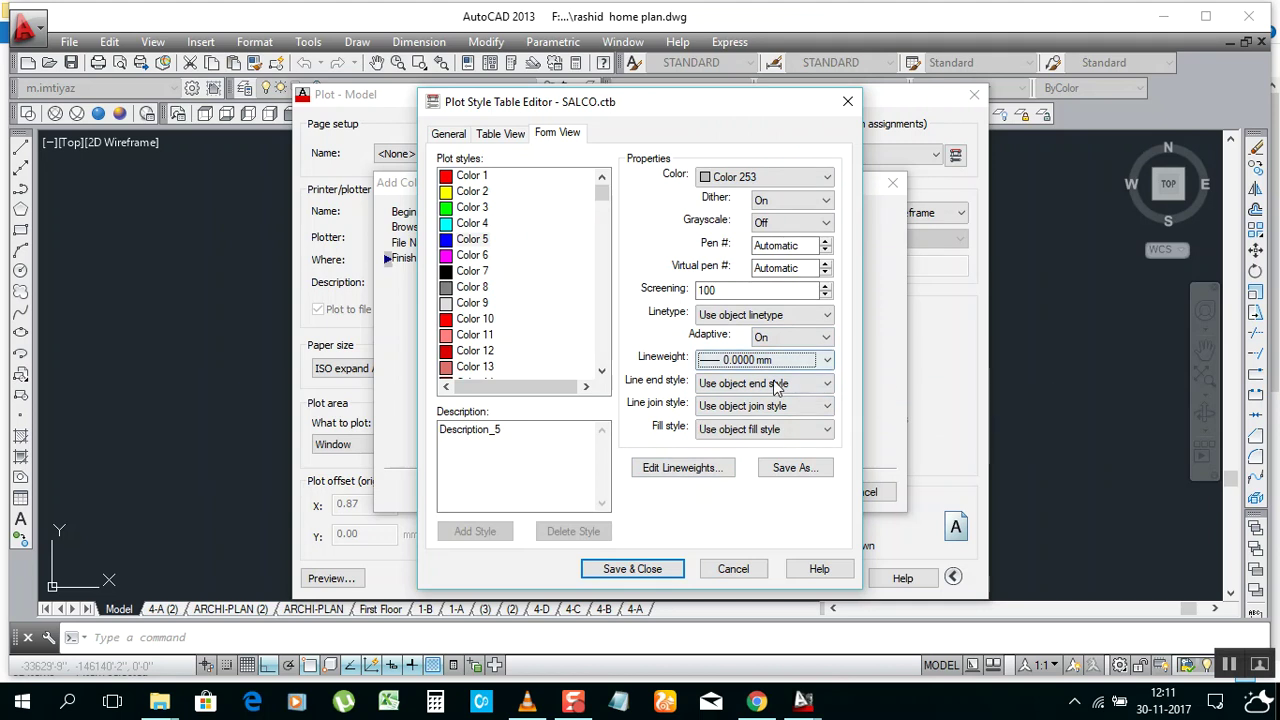
left_click(634, 569)
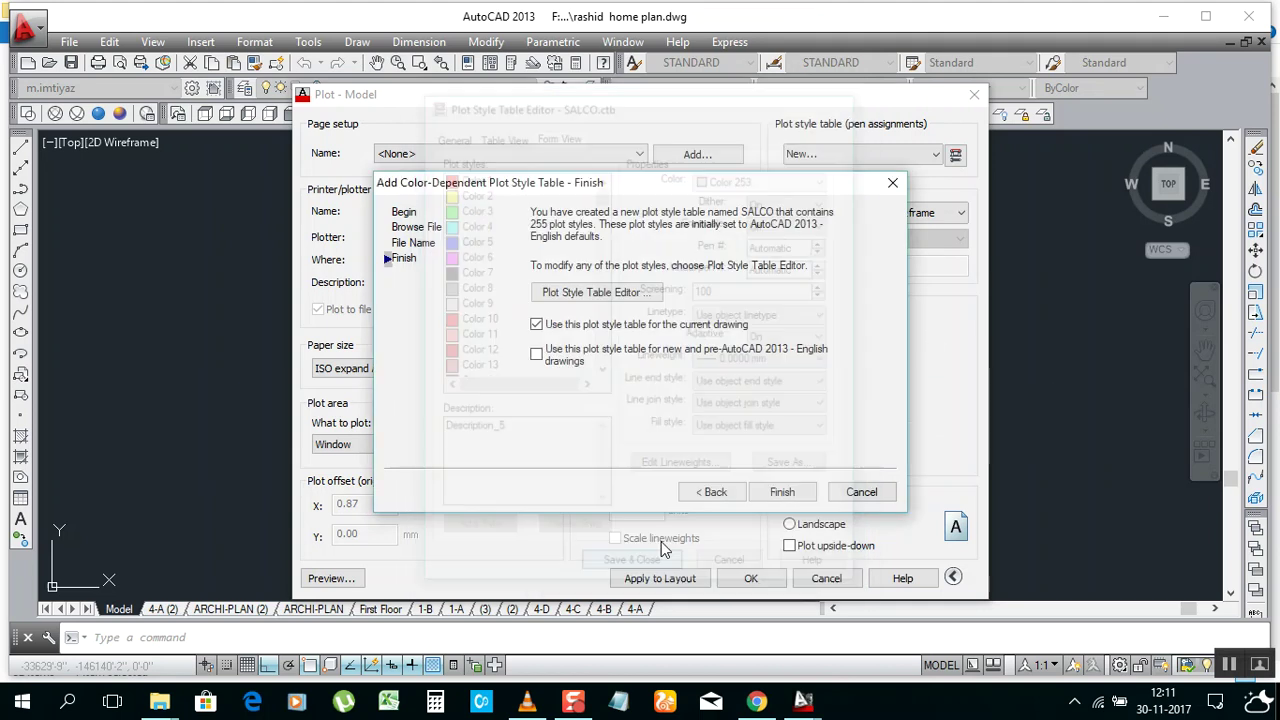
- Finish the SALCO wizard, apply SALCO.ctb to all layouts, and begin picking a Window plot area
left_click(782, 493)
left_click(860, 154)
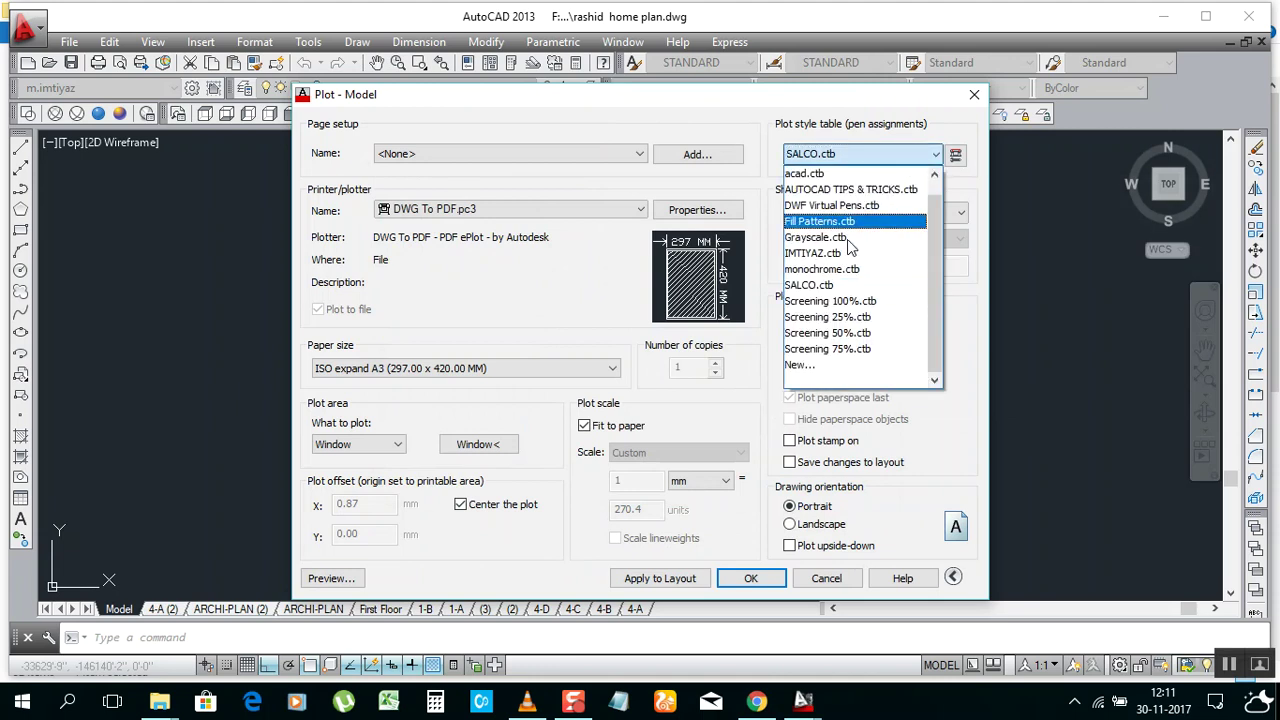
left_click(808, 287)
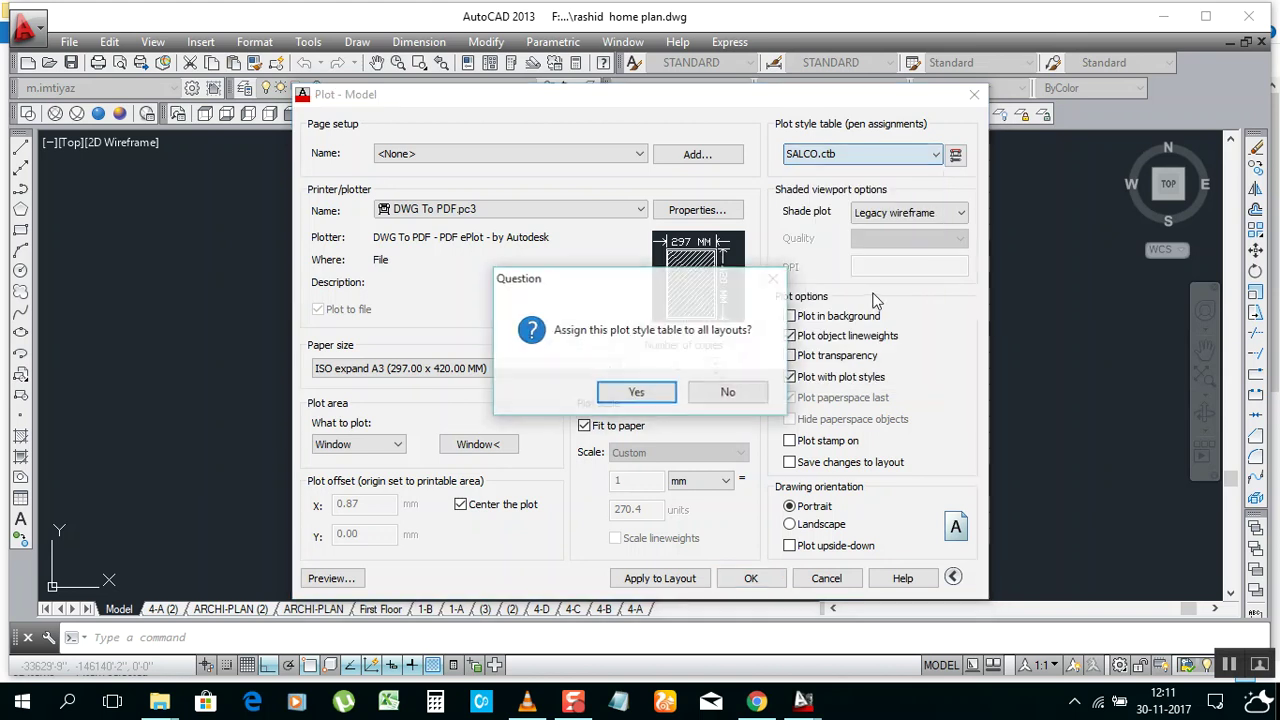
left_click(640, 395)
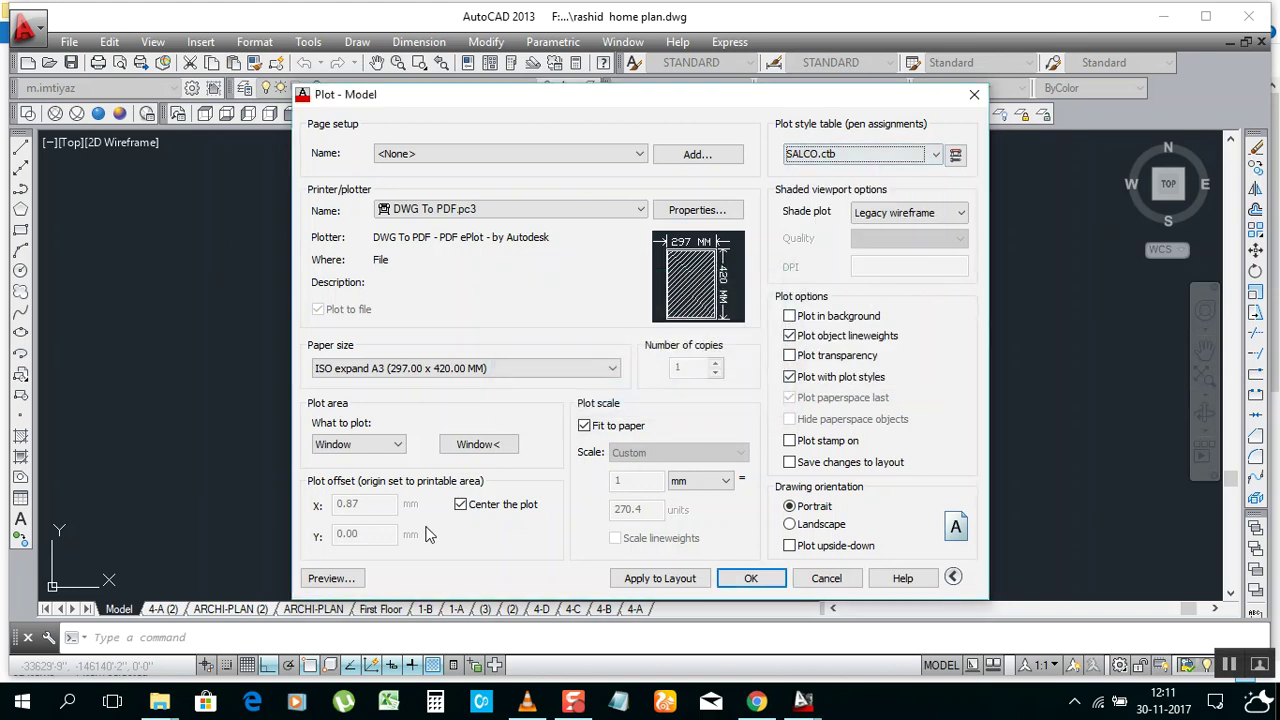
left_click(470, 446)
left_click(115, 177)
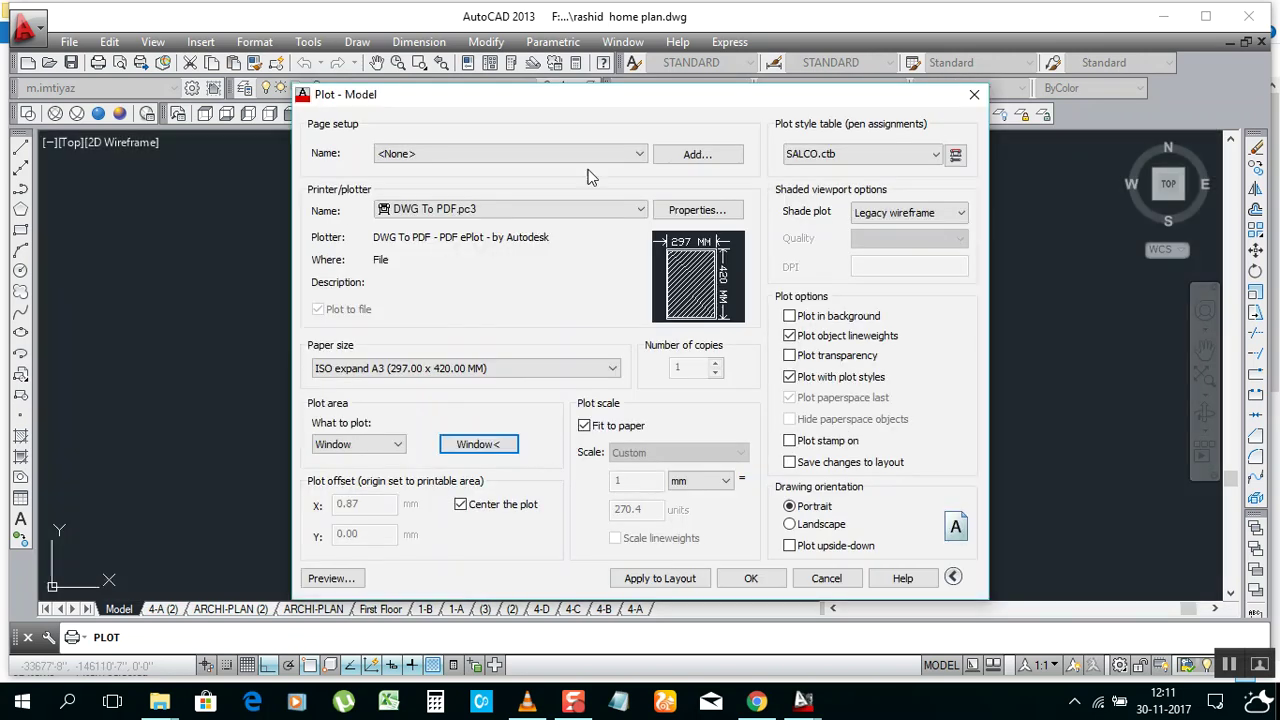
- With Osnap off, draw the plot window from the plan's top-left to its bottom-right corner
left_click(476, 445)
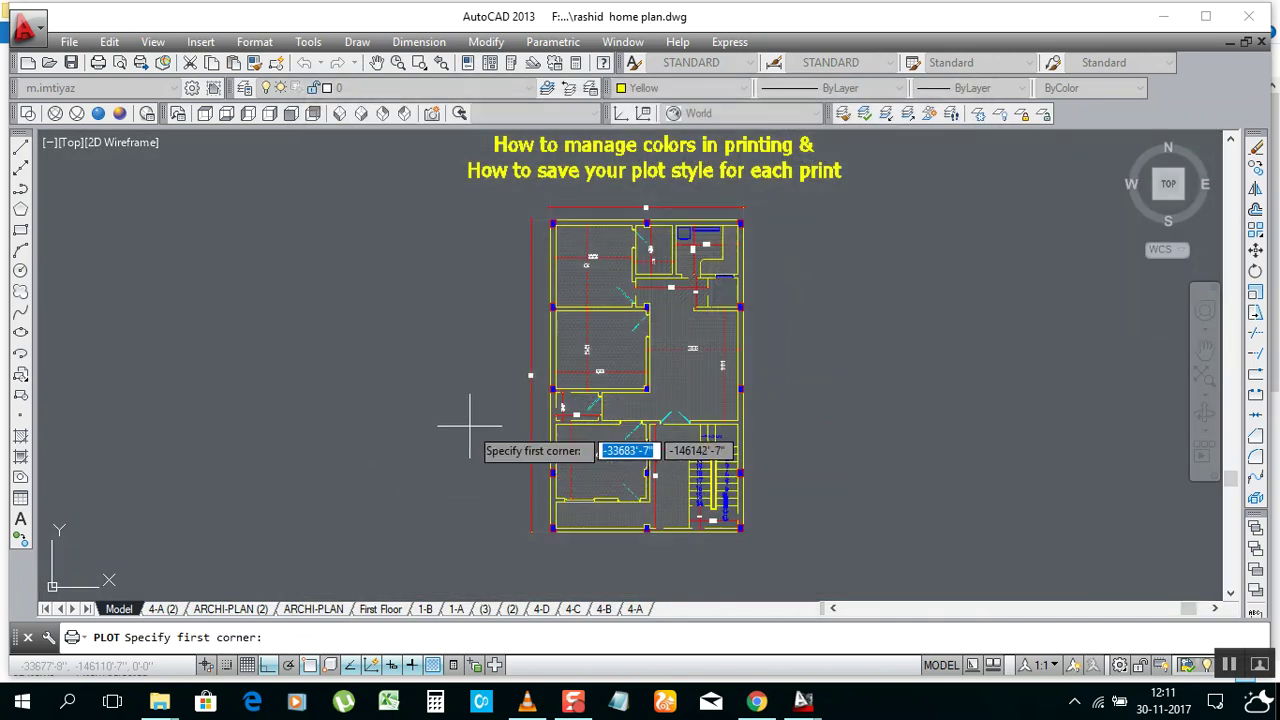
key("F3")
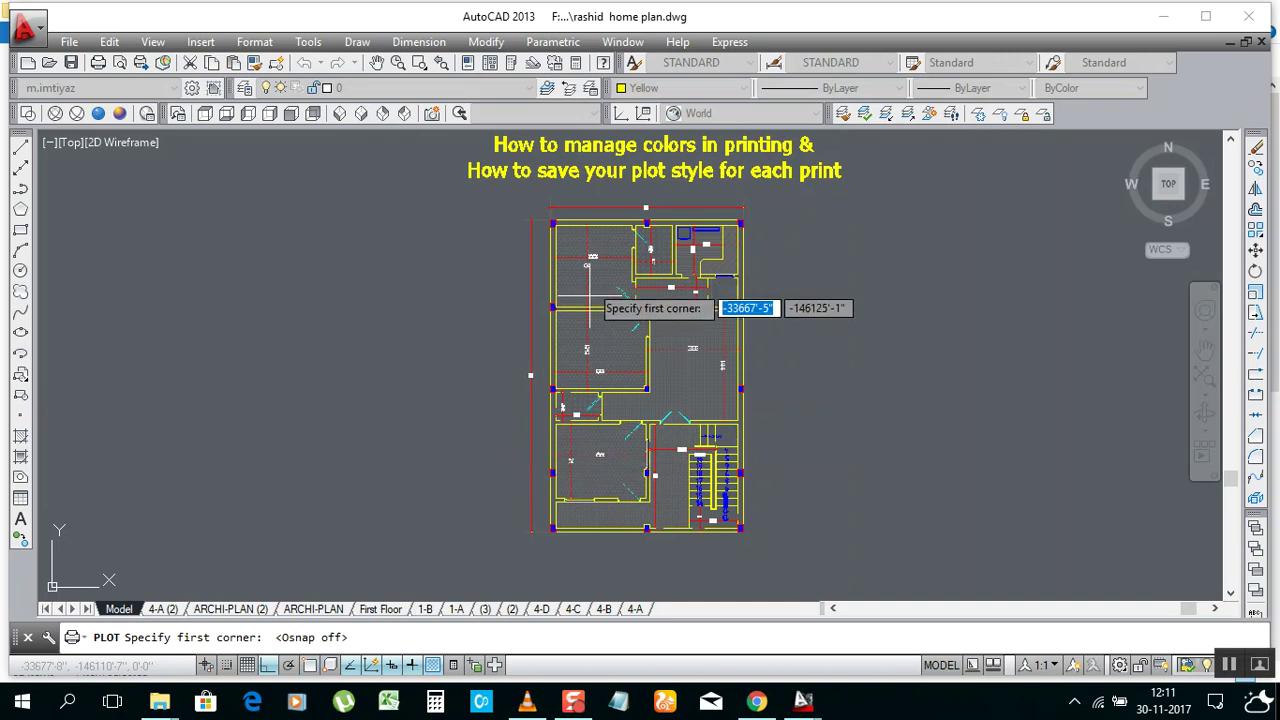
left_click(516, 194)
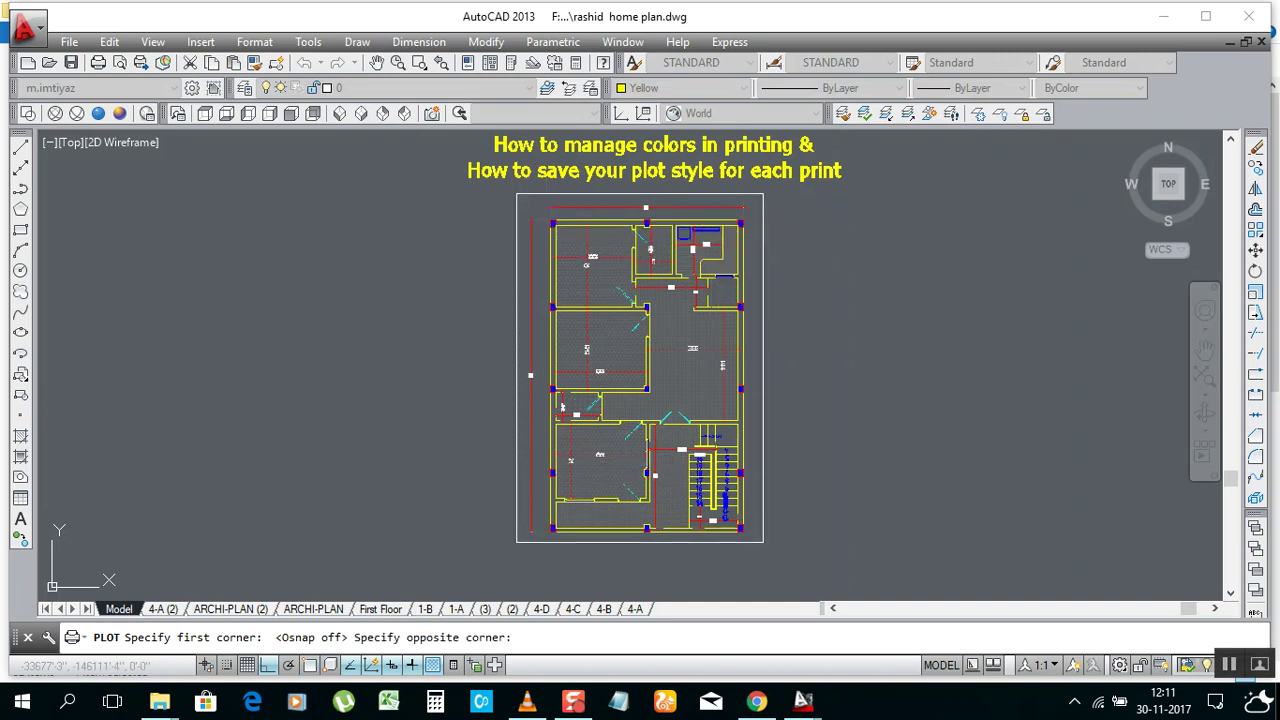
left_click(763, 542)
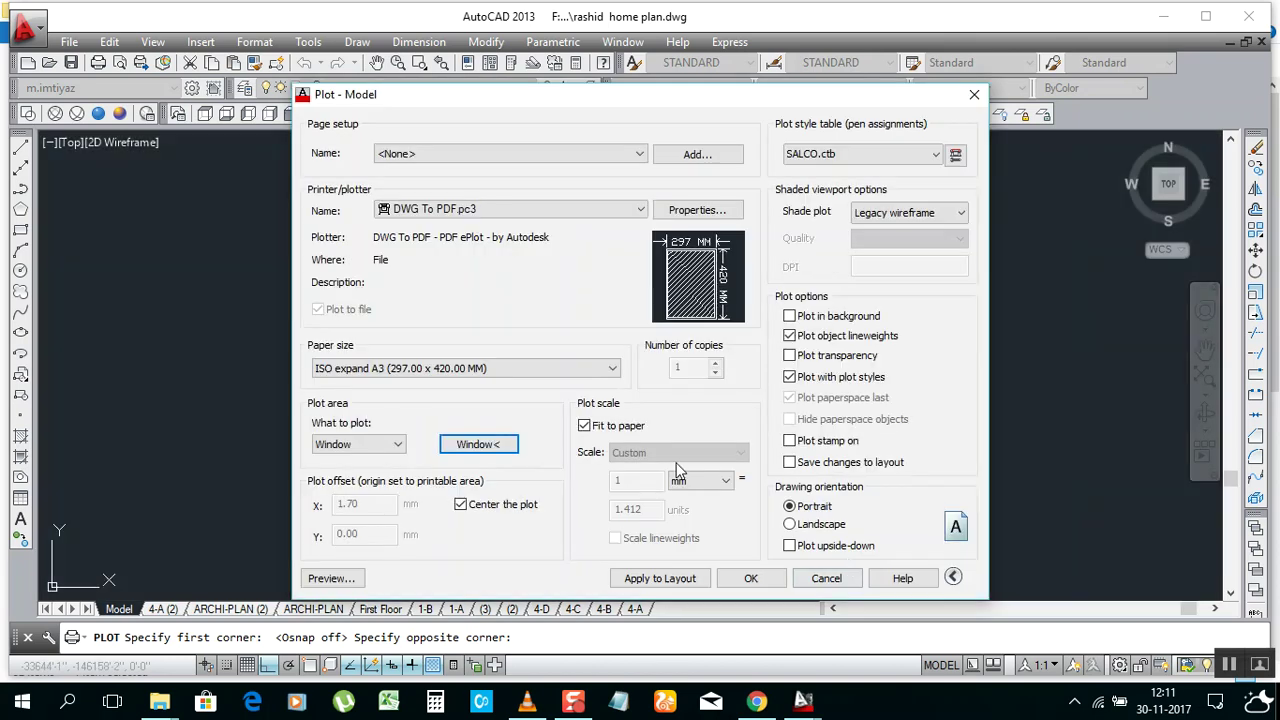
left_click(340, 580)
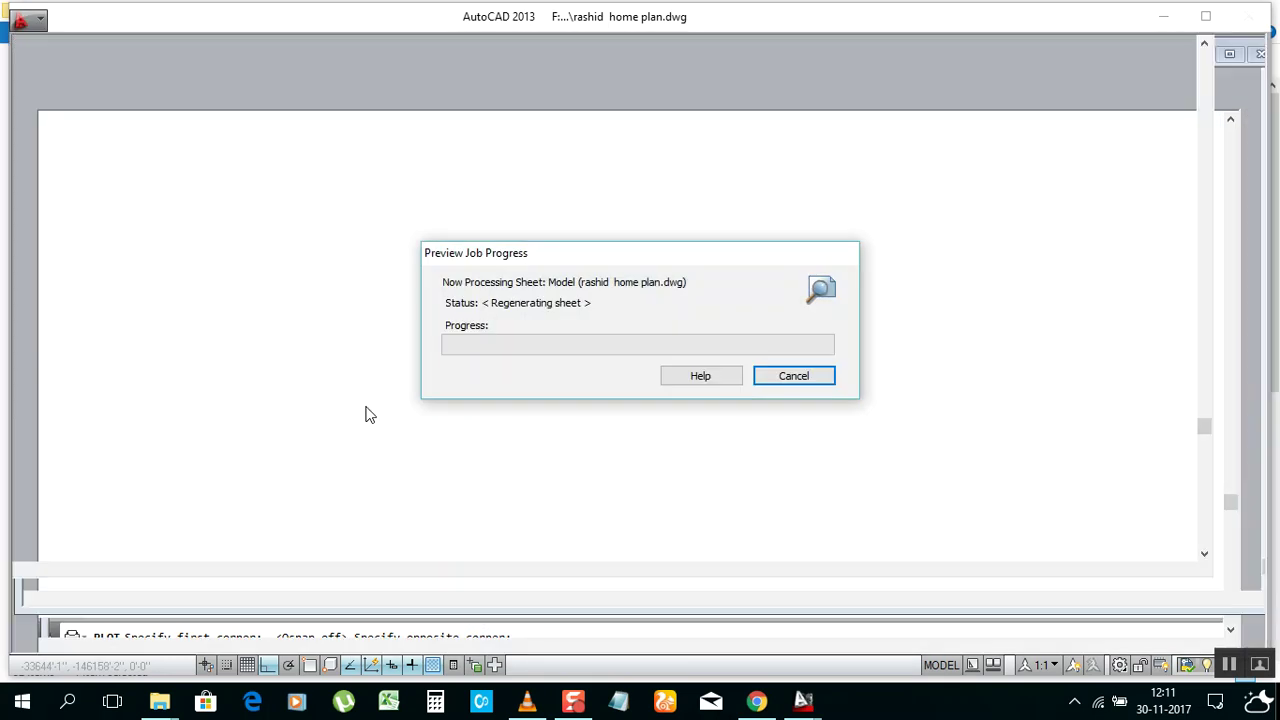
- Zoom around the plot preview to check hatches and line colours, then exit back to the Plot dialog
scroll(580, 209, "up", 5)
scroll(686, 273, "down", 6)
scroll(600, 257, "up", 7)
scroll(614, 251, "down", 5)
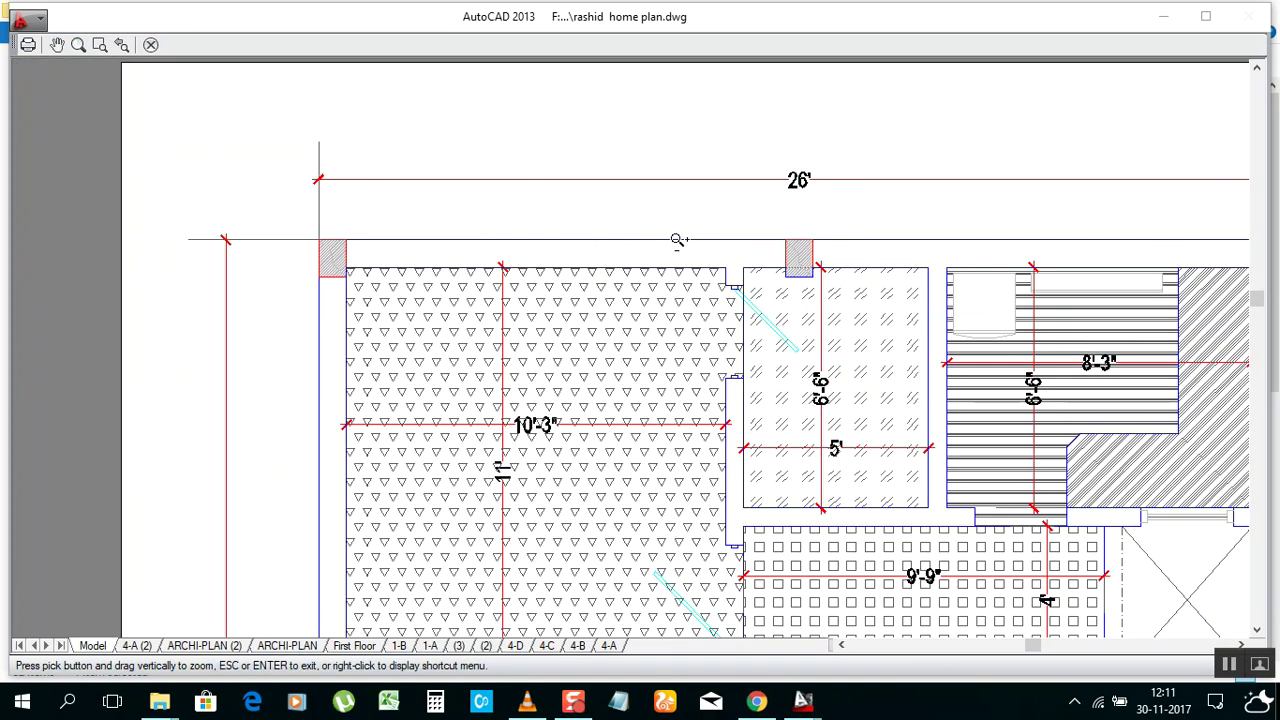
scroll(675, 241, "down", 4)
scroll(653, 242, "up", 6)
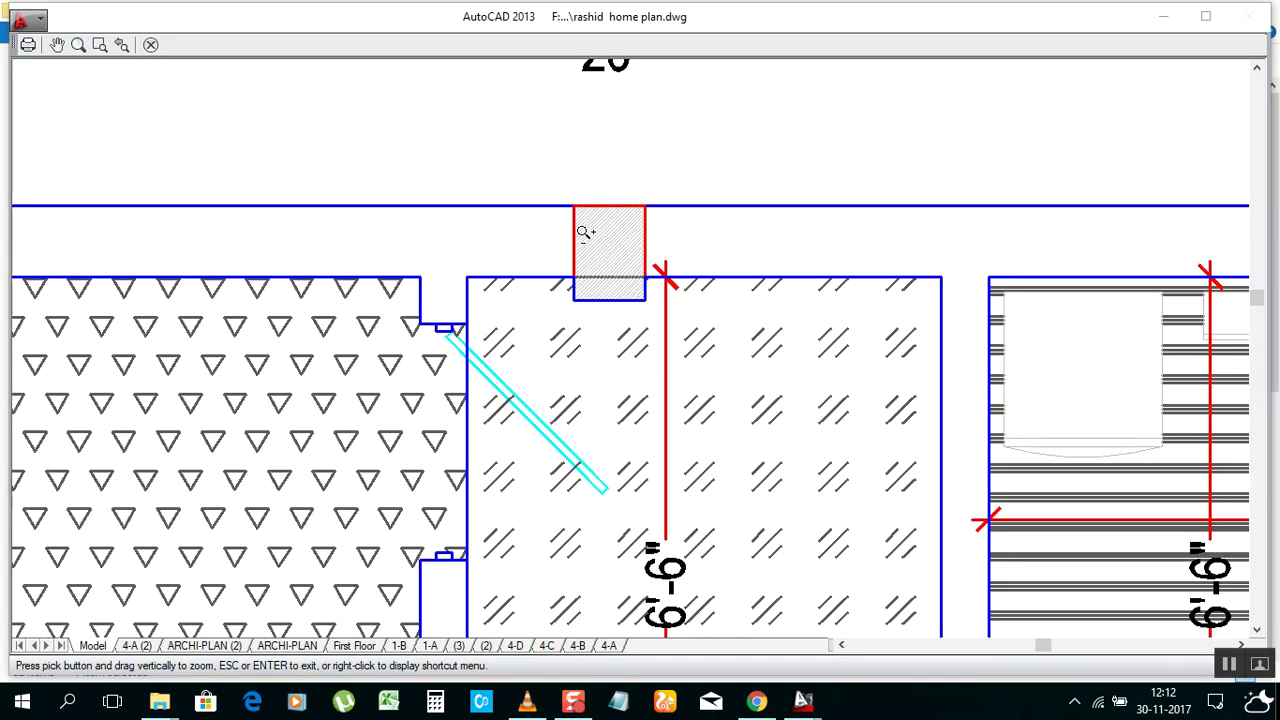
scroll(408, 200, "up", 2)
scroll(805, 189, "down", 8)
scroll(648, 228, "down", 4)
scroll(650, 260, "up", 6)
scroll(643, 305, "down", 6)
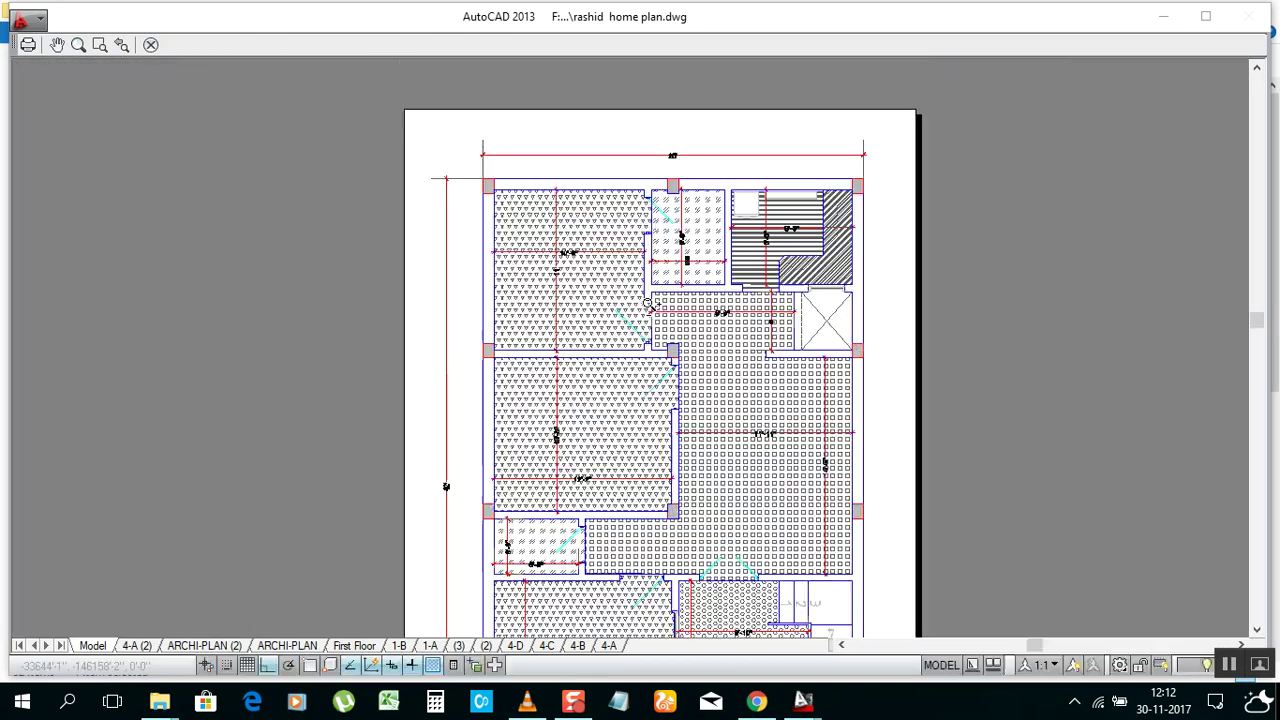
scroll(643, 305, "up", 8)
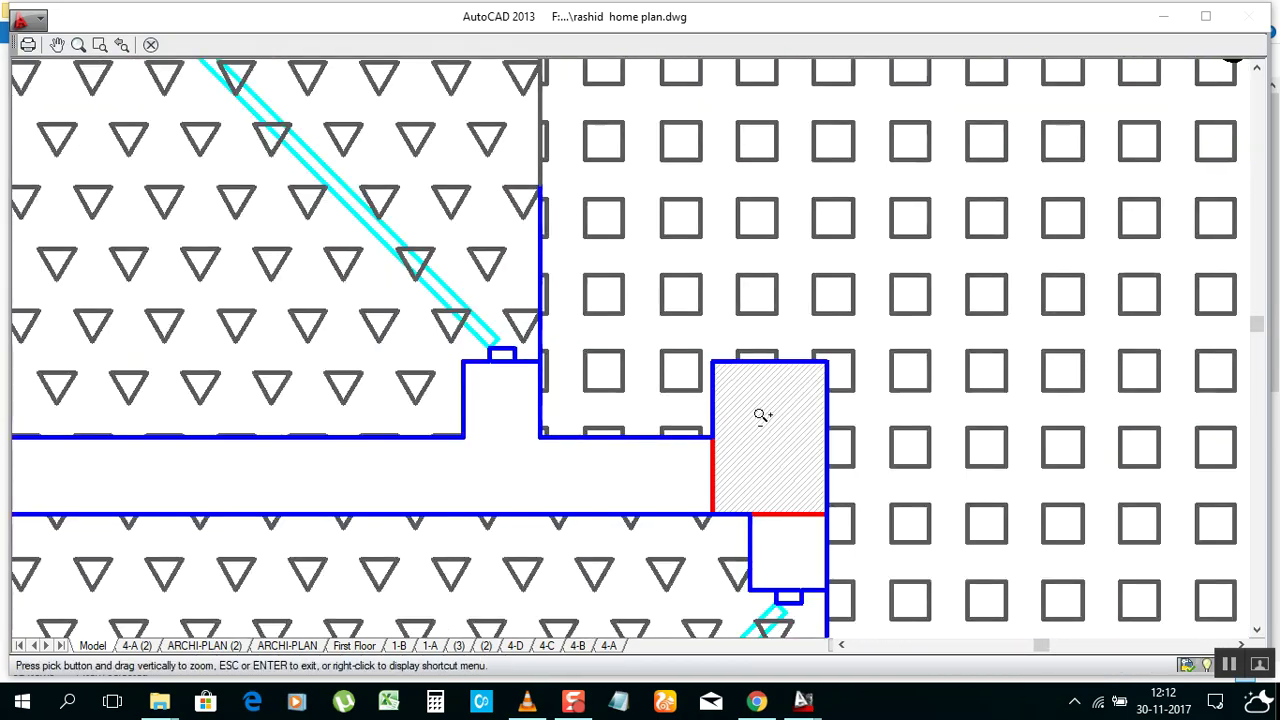
scroll(762, 415, "down", 2)
scroll(766, 419, "up", 2)
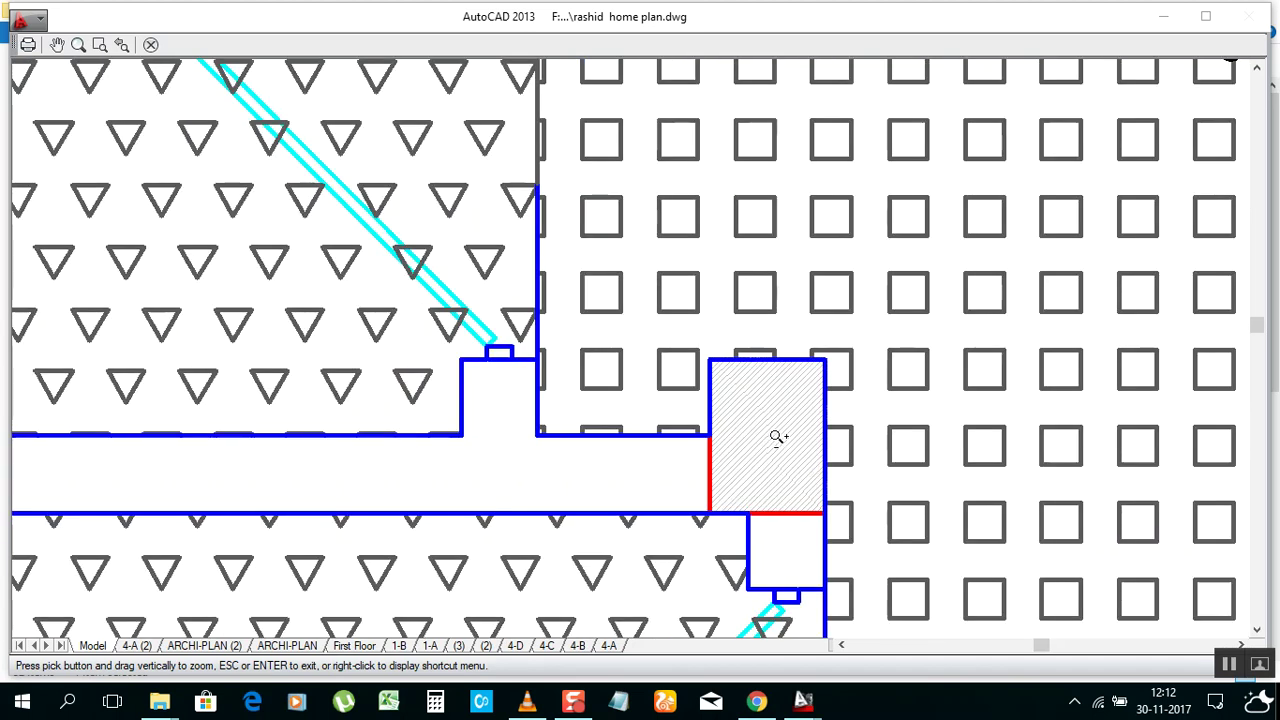
scroll(752, 434, "down", 8)
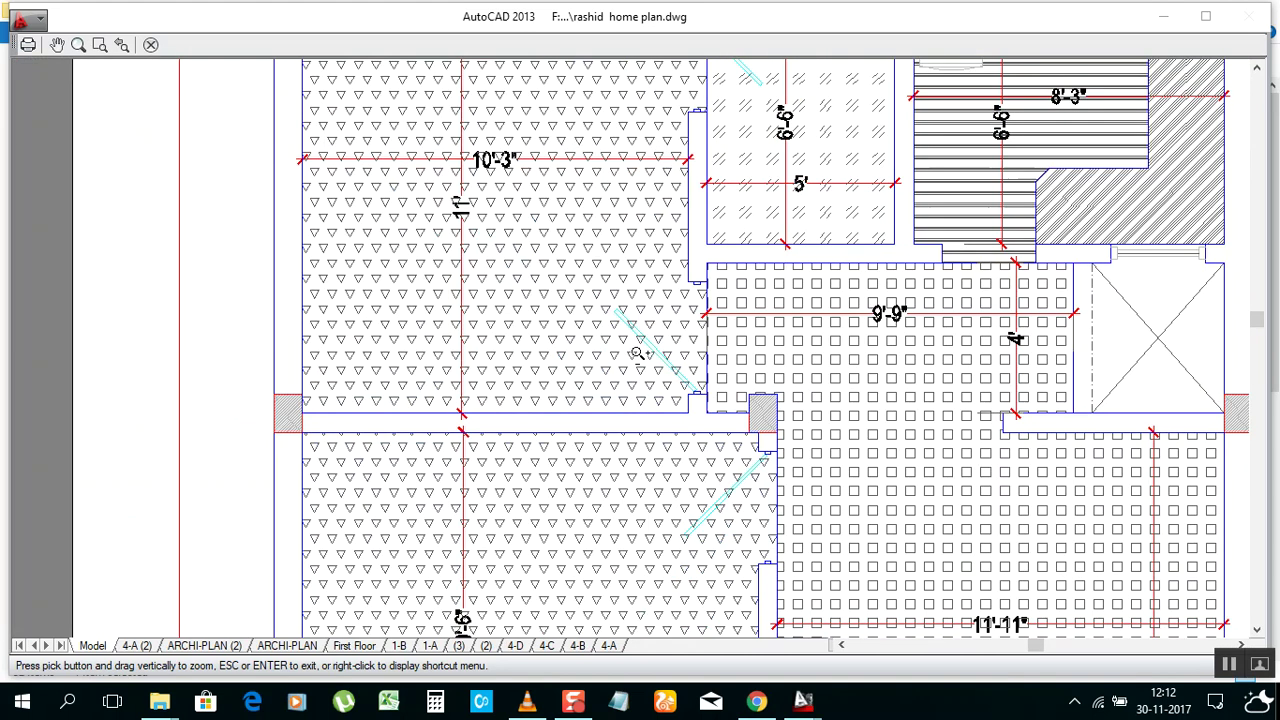
scroll(585, 337, "up", 2)
scroll(585, 337, "down", 2)
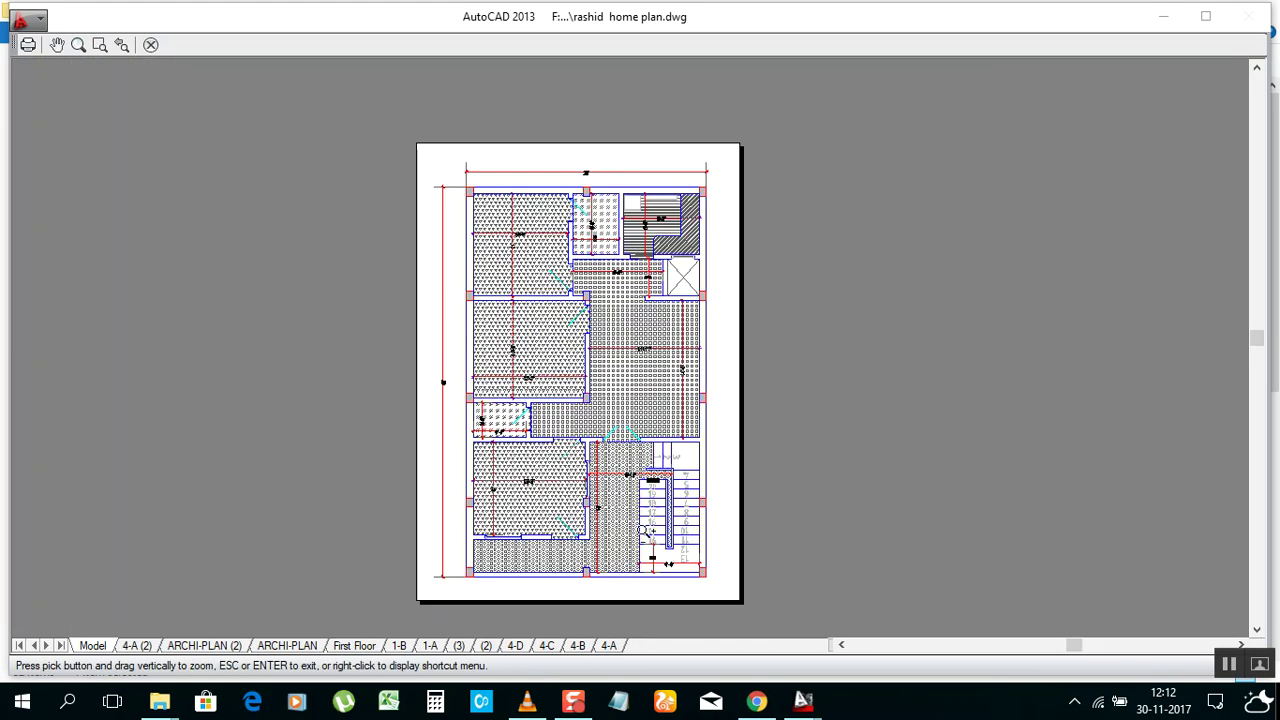
scroll(535, 236, "up", 5)
scroll(575, 293, "down", 3)
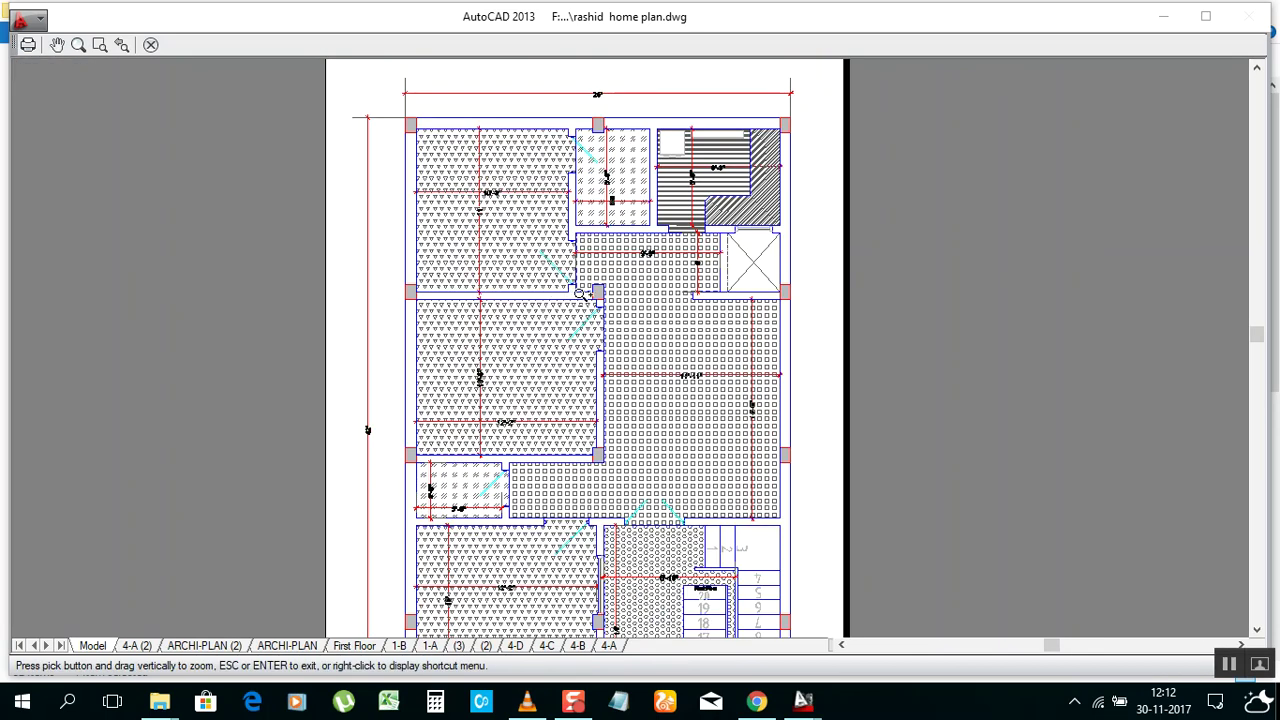
right_click(567, 284)
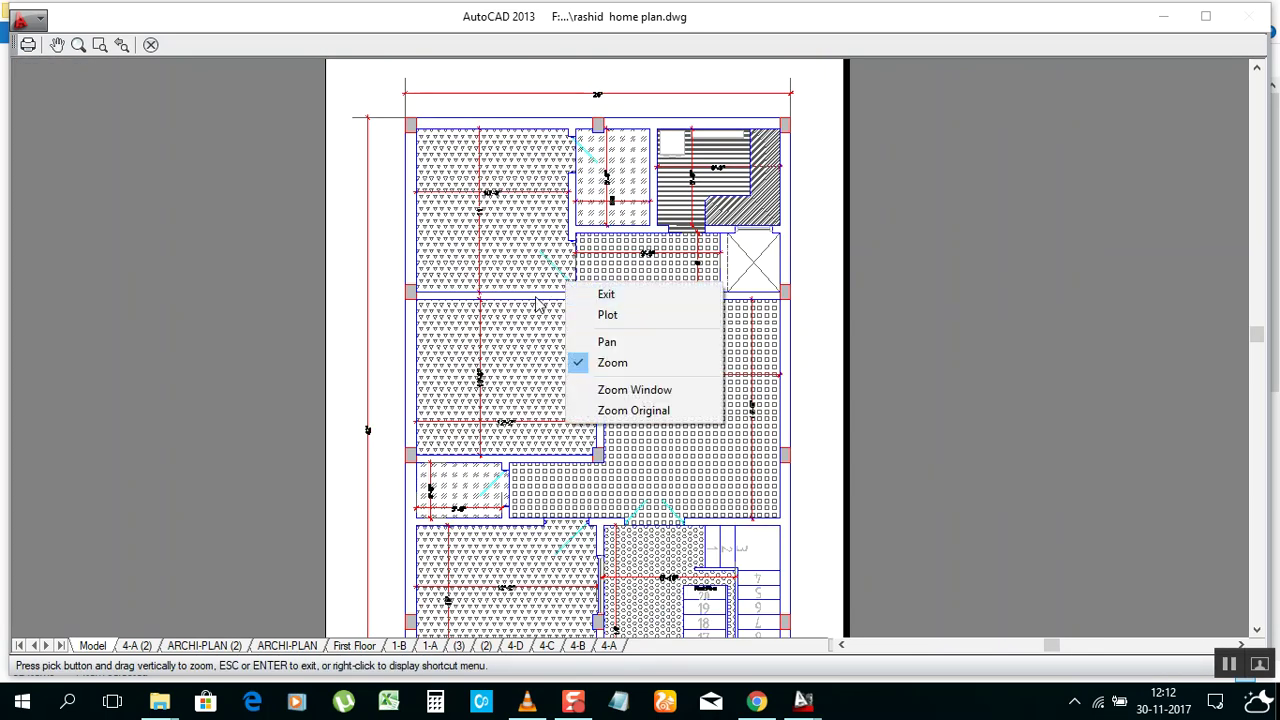
left_click(606, 294)
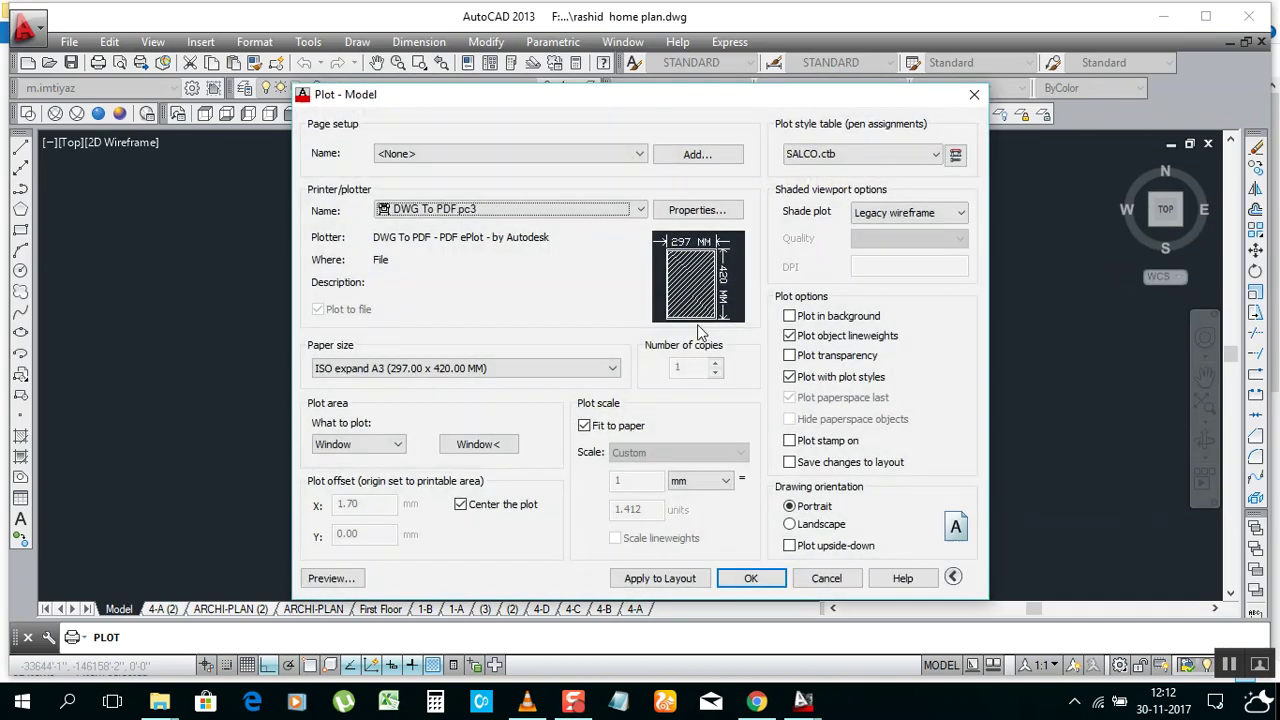
- Confirm SALCO.ctb in the plot style table list and close the Plot dialog
left_click(860, 155)
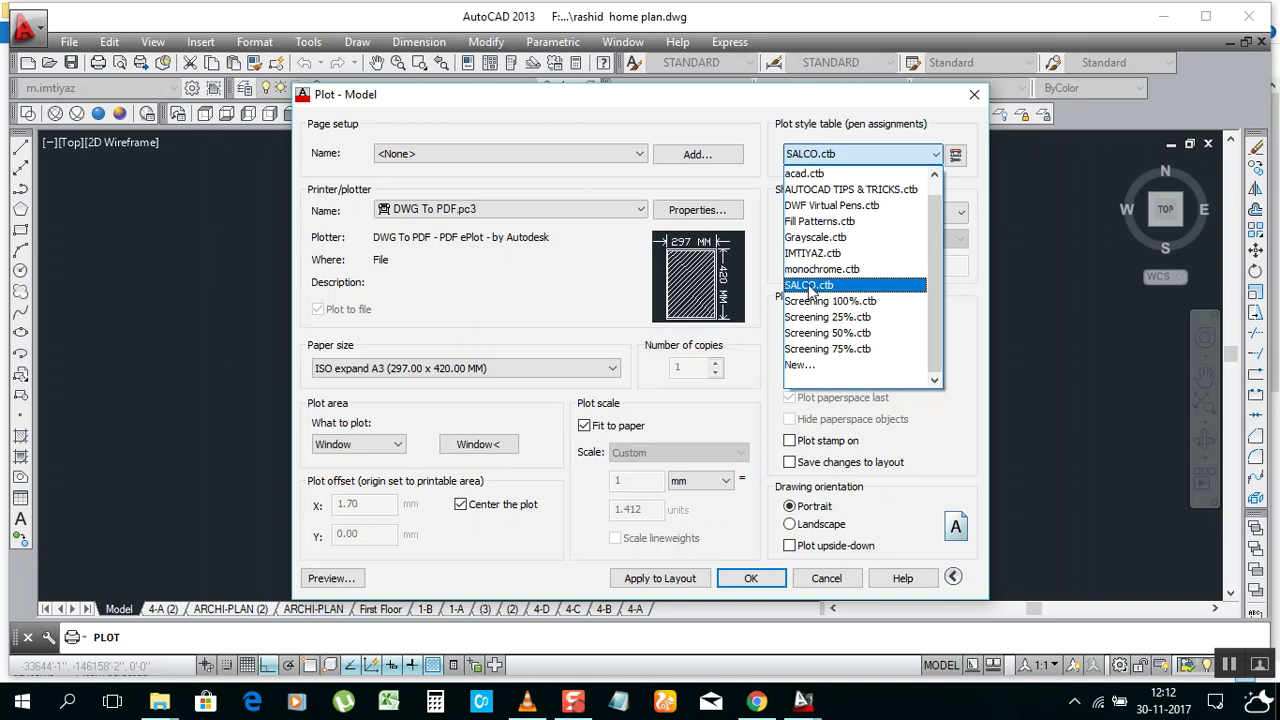
left_click(962, 138)
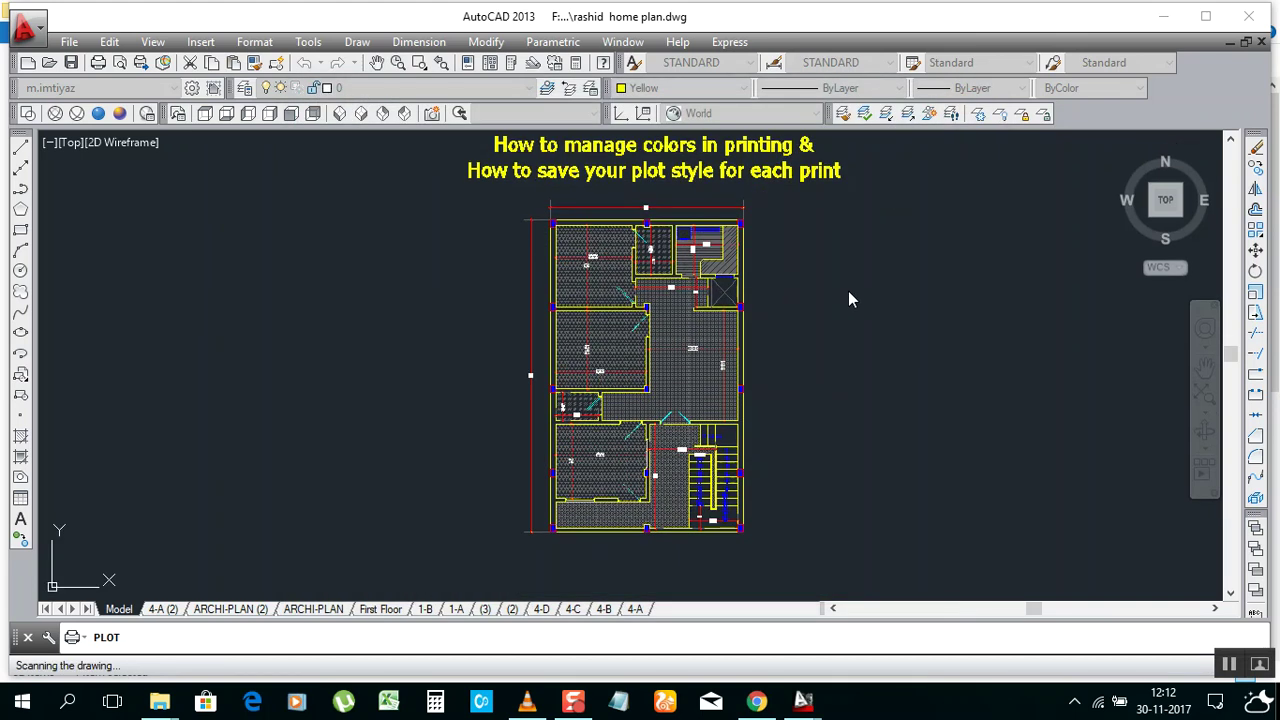
left_click(848, 292)
left_click(822, 278)
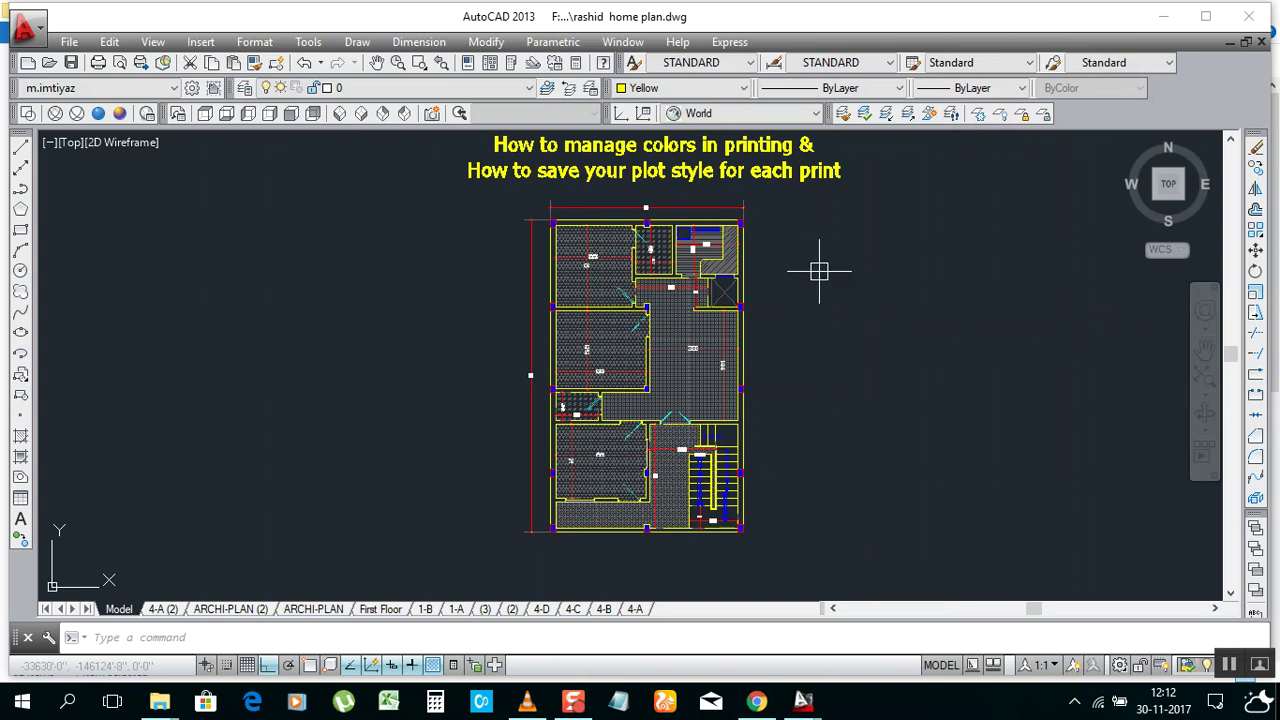
- Open the Plot Styles folder (acad.ctb, acad.stb) from the Plot and Publish plot style settings
right_click(820, 275)
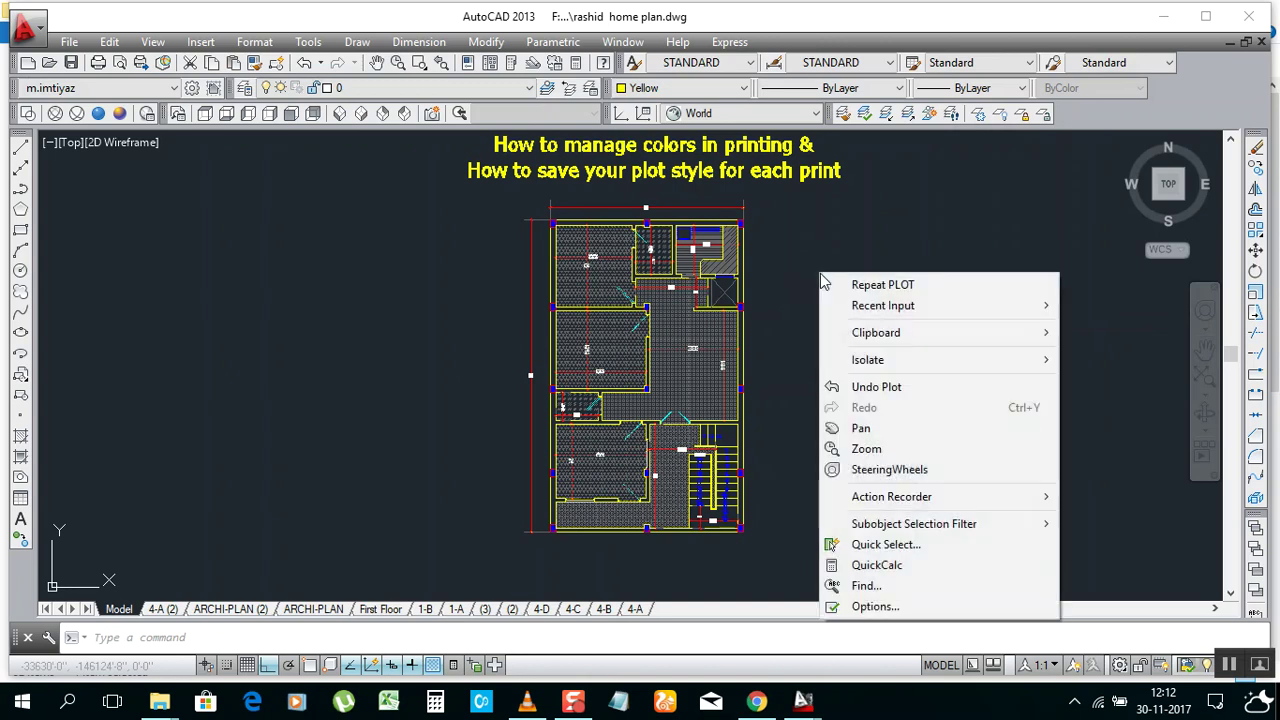
left_click(876, 607)
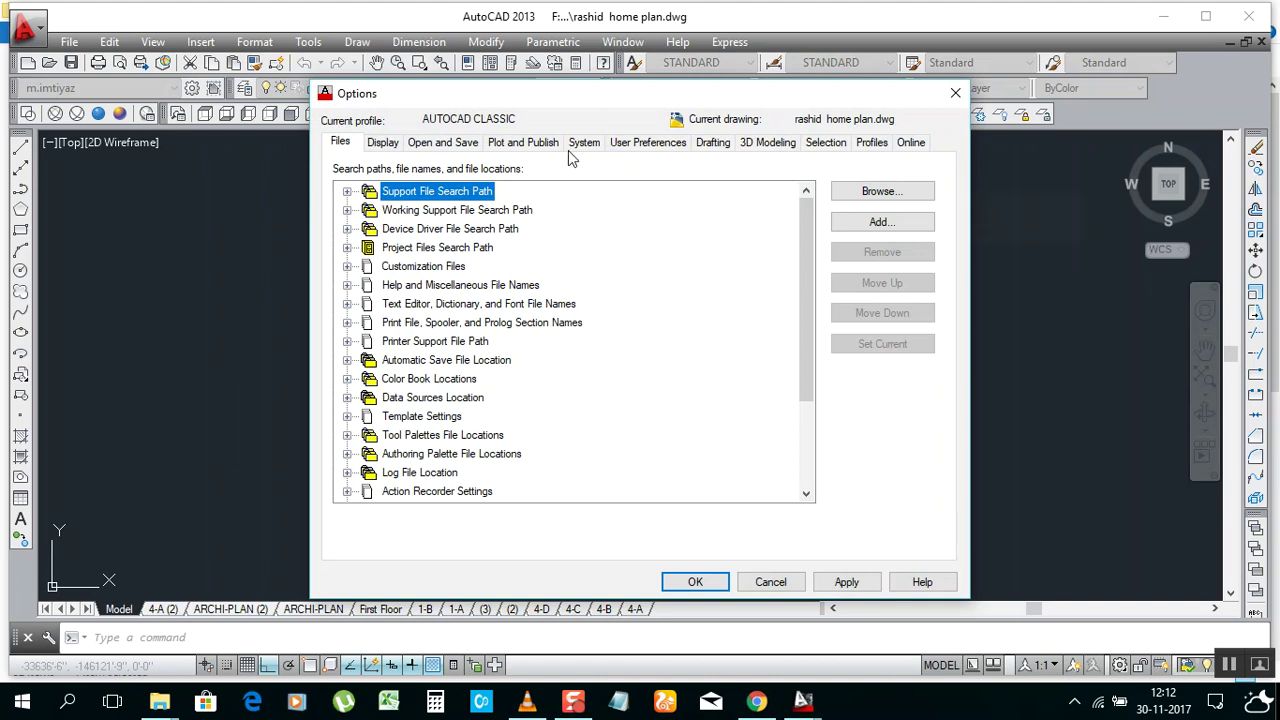
left_click(524, 145)
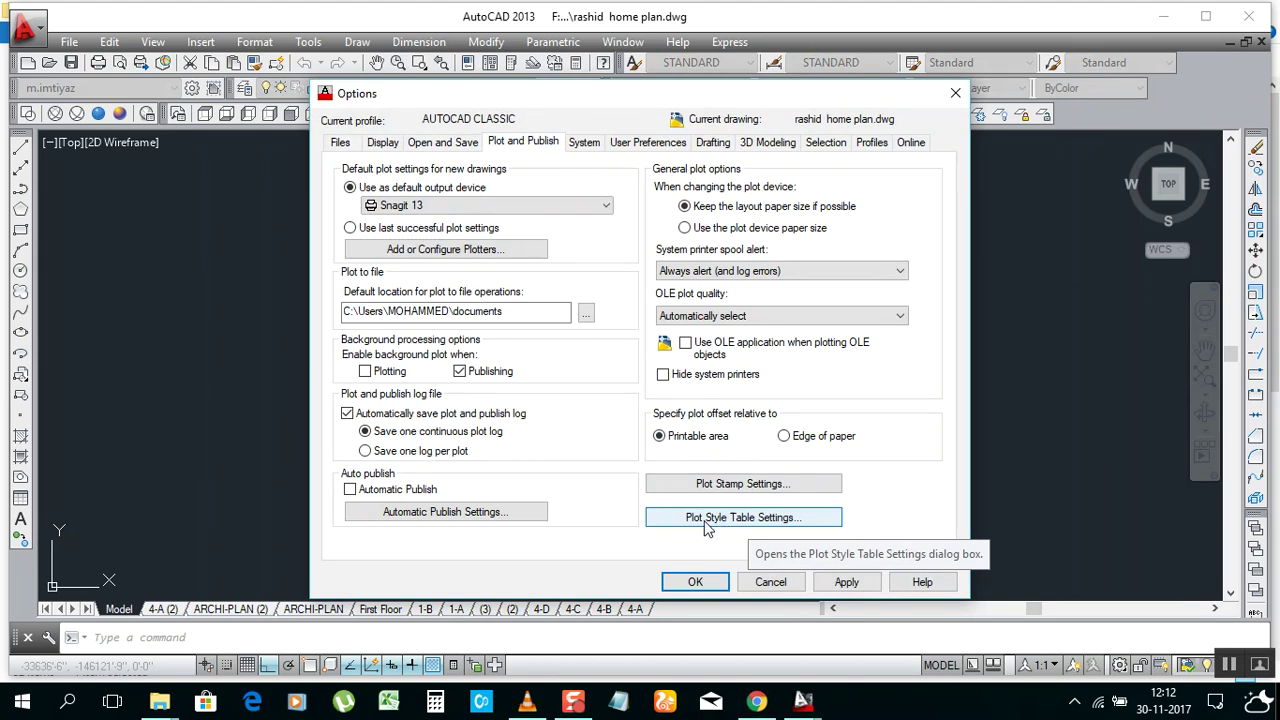
left_click(757, 518)
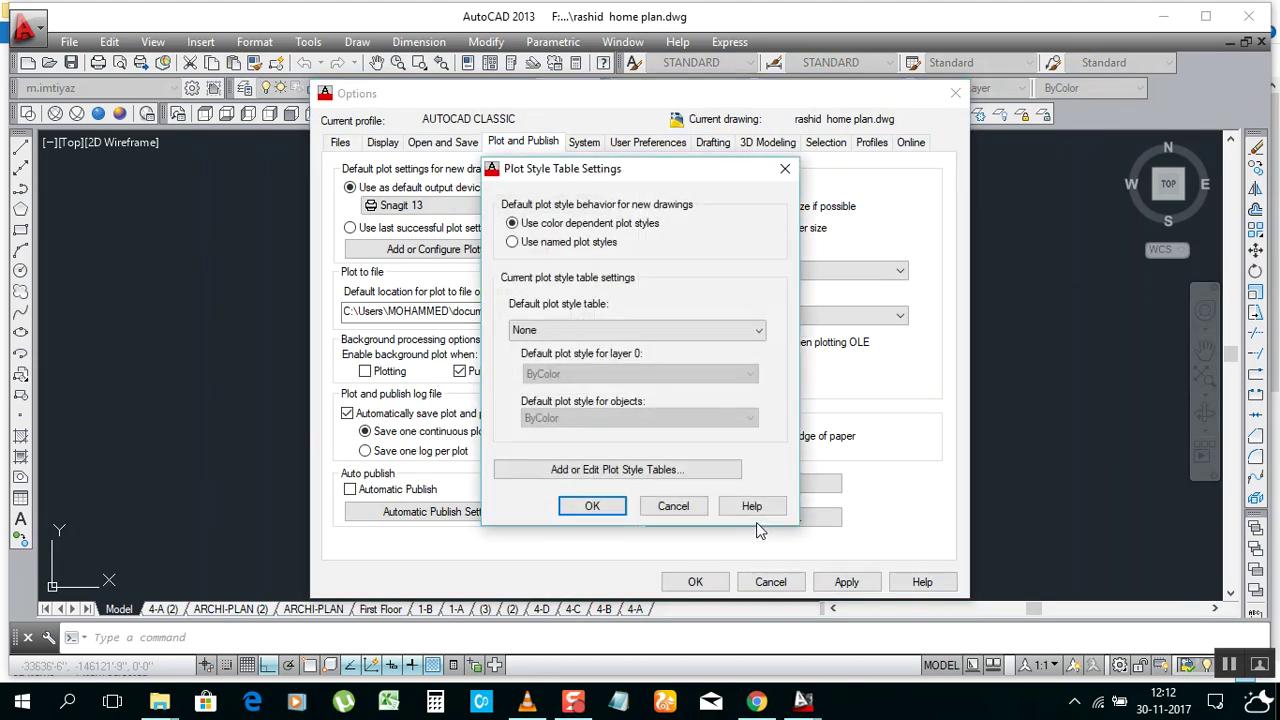
left_click(617, 476)
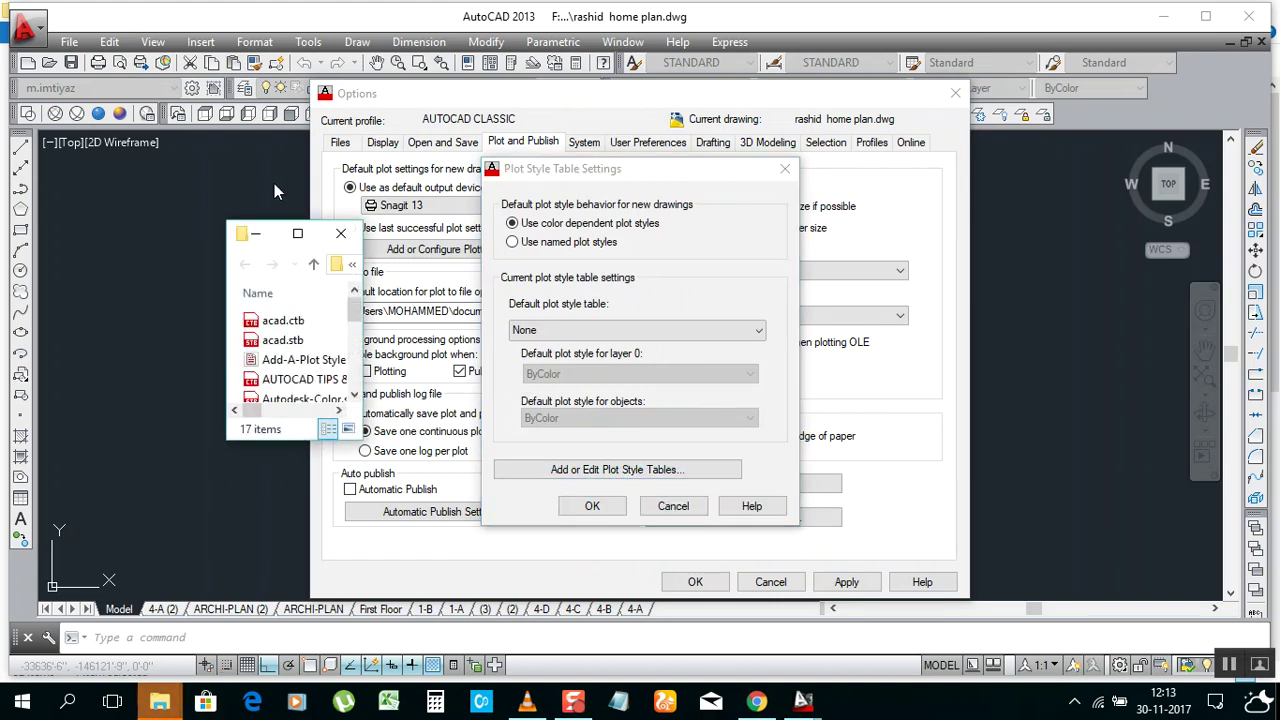
- Maximize the Plot Styles folder and open SALCO.ctb in the Plot Style Table Editor
left_click(297, 233)
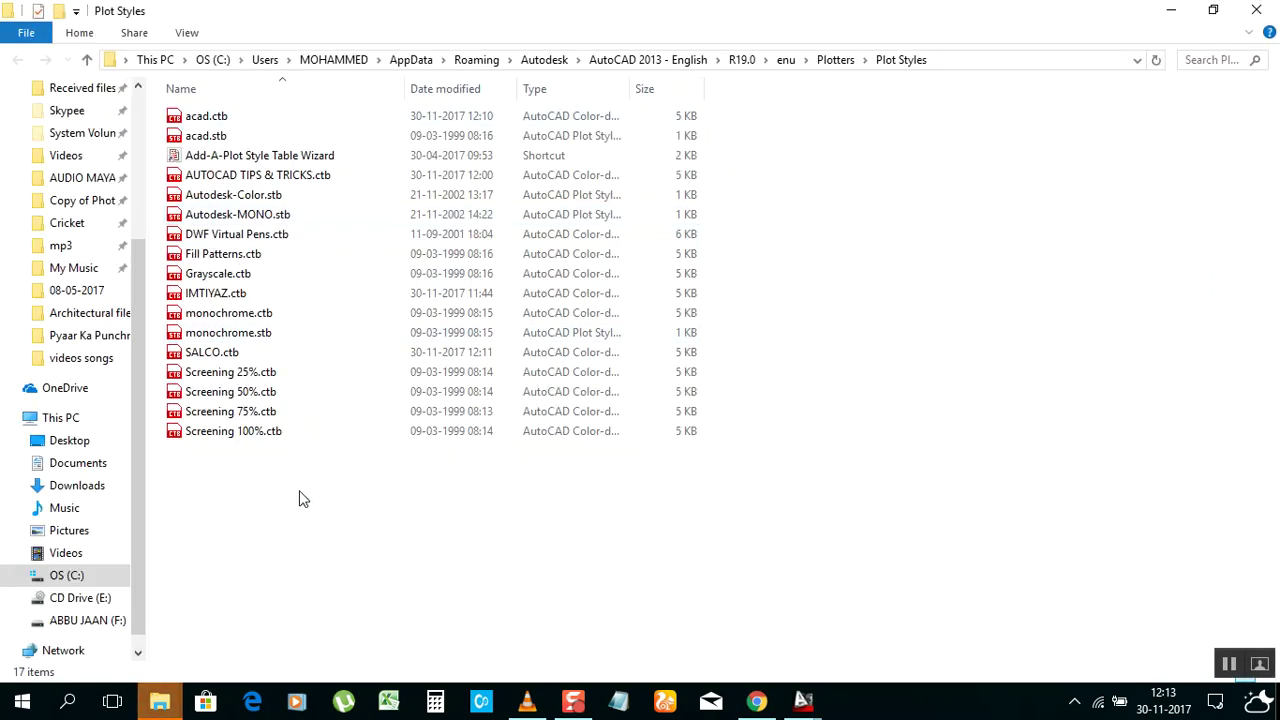
left_click(209, 359)
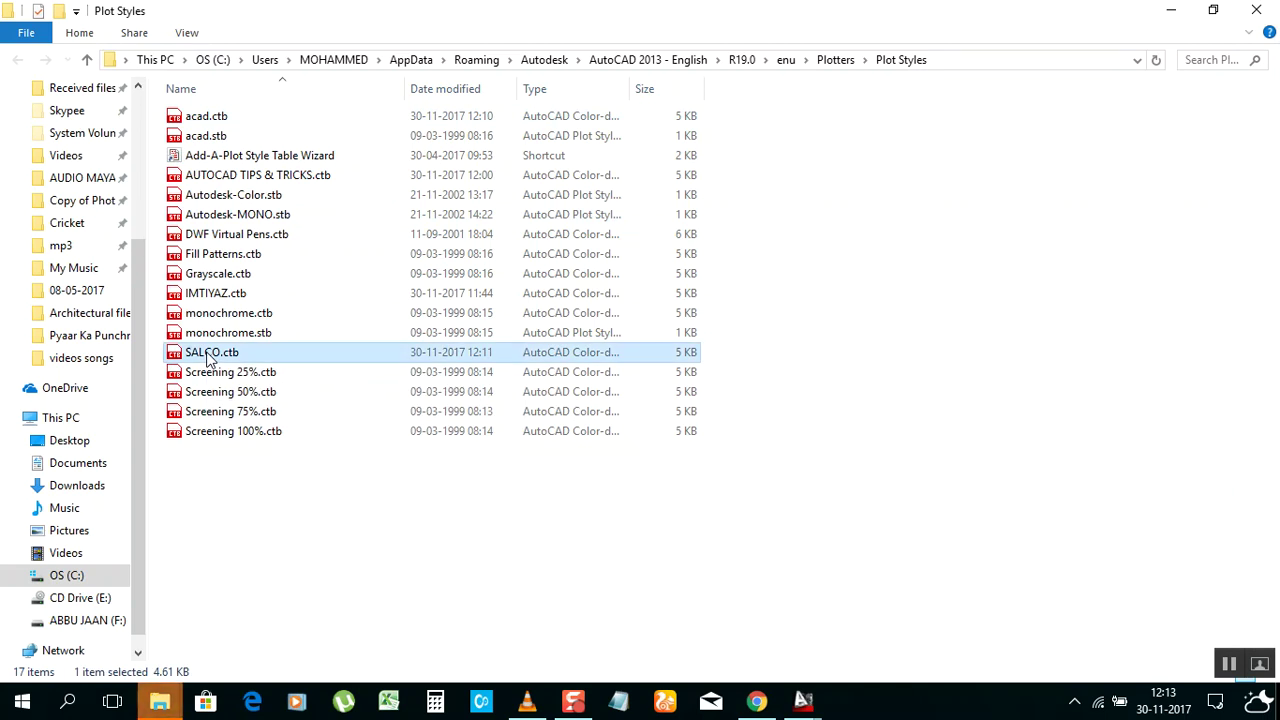
double_click(209, 359)
left_click(502, 133)
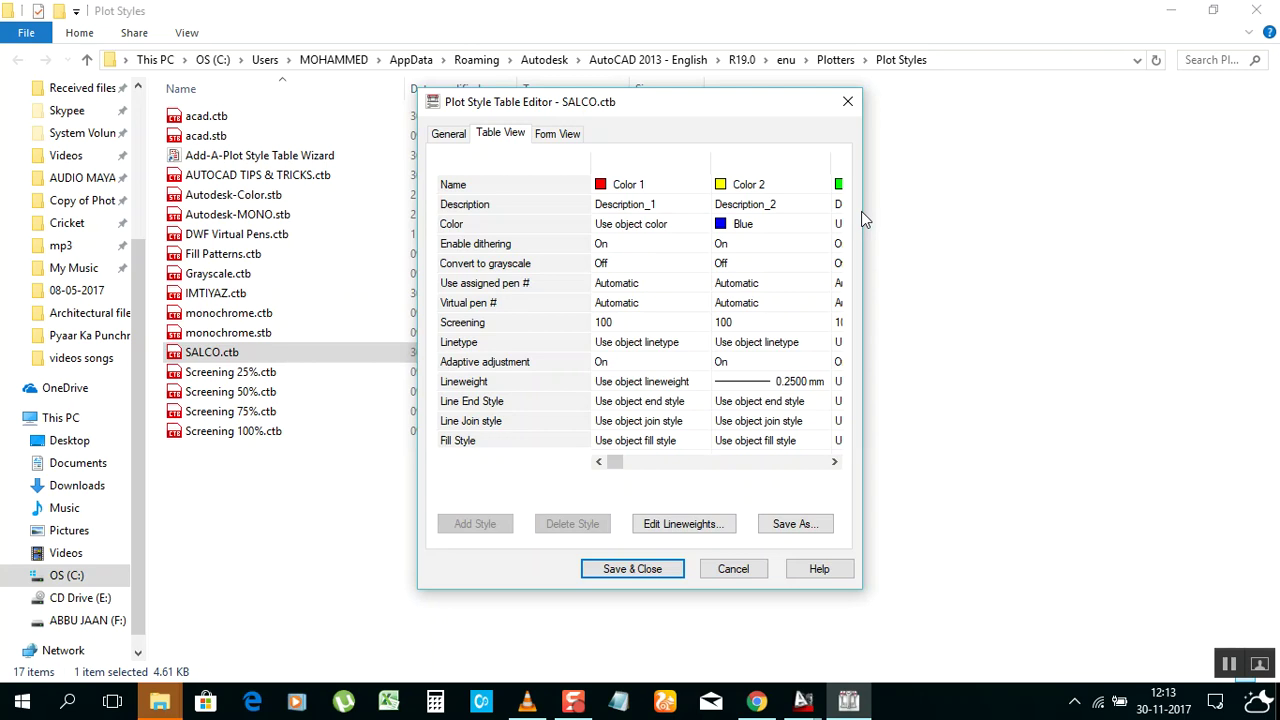
left_click_drag(864, 212, 1273, 180)
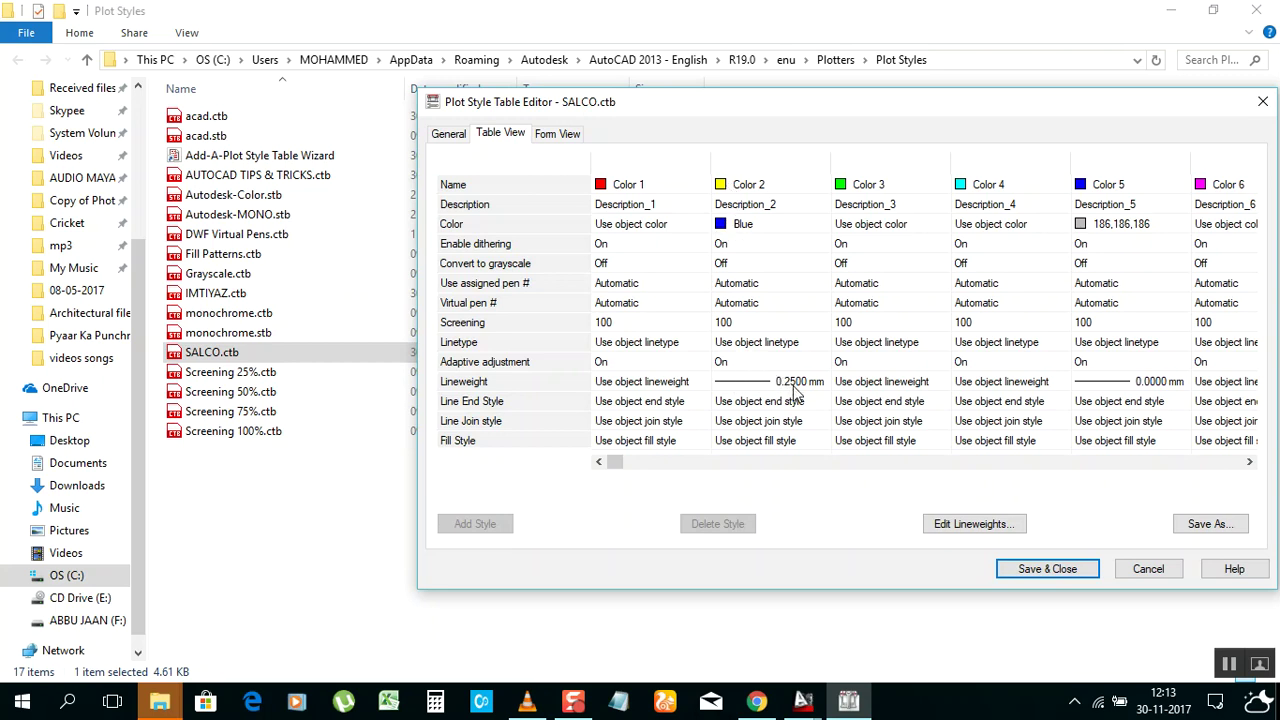
left_click(976, 524)
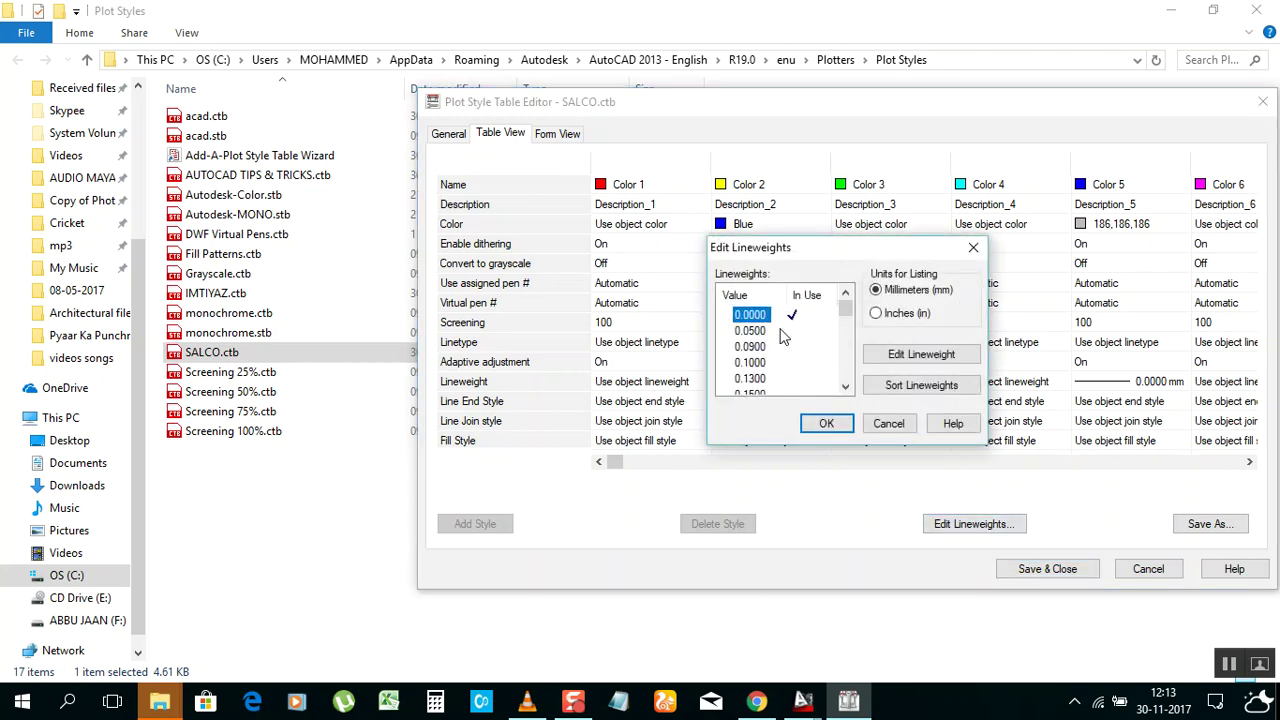
left_click(973, 247)
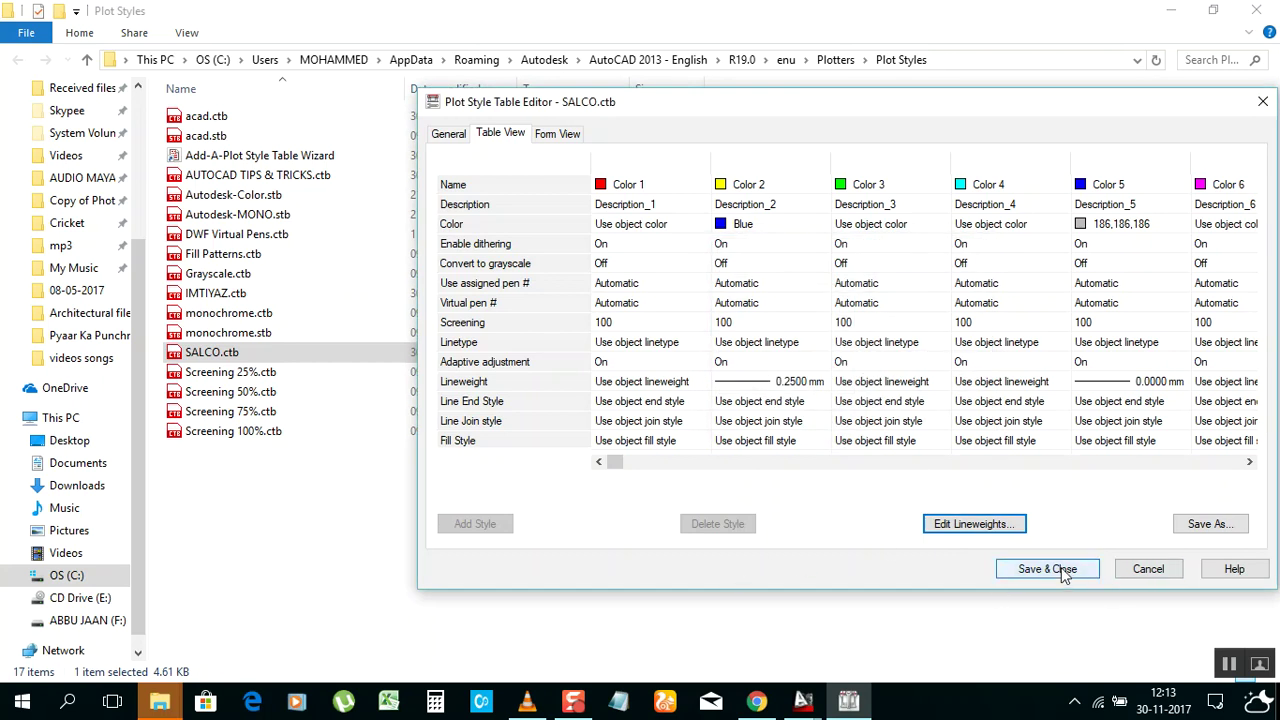
left_click(1143, 572)
- Deselect SALCO.ctb without any file action and bring up the open AutoCAD windows
double_click(268, 352)
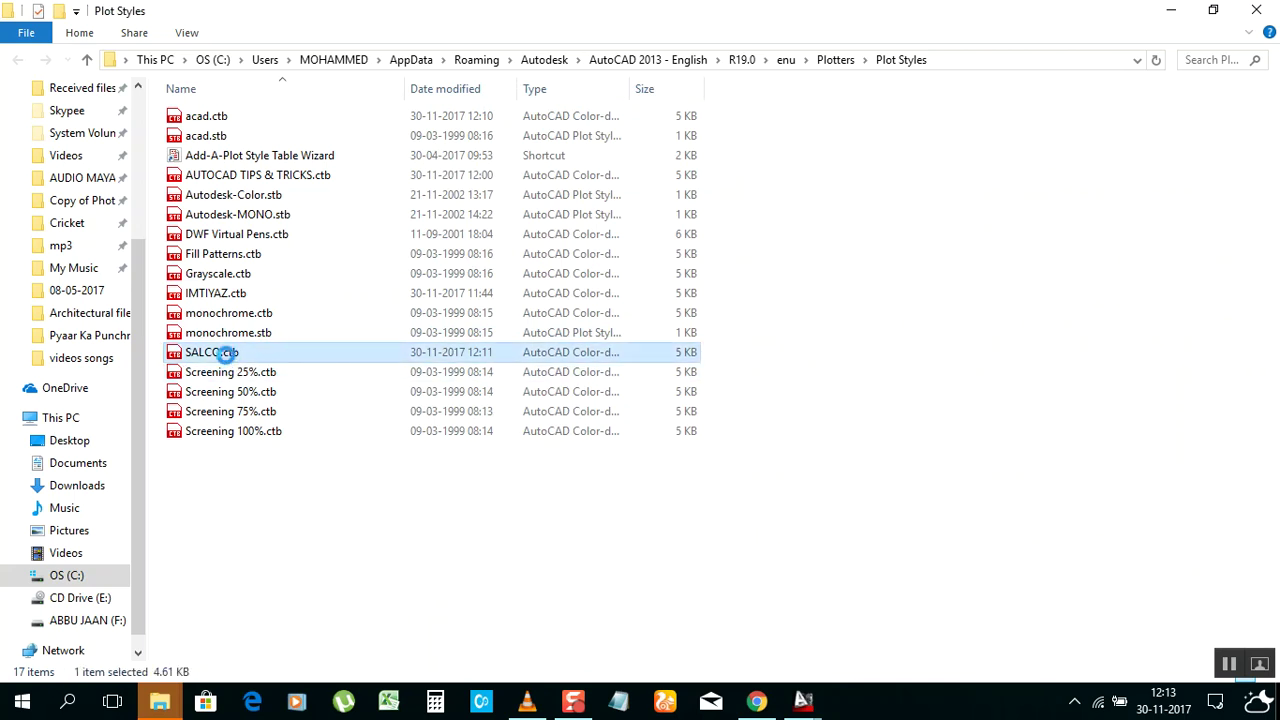
right_click(225, 352)
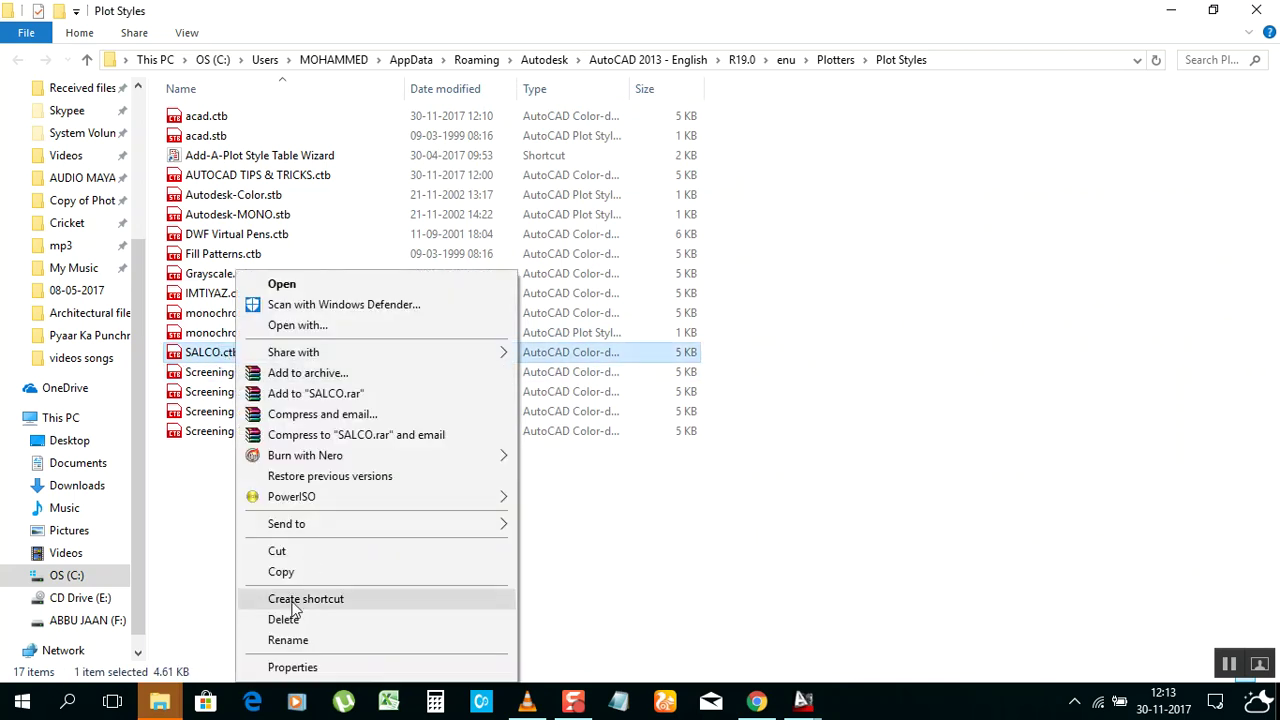
left_click(288, 572)
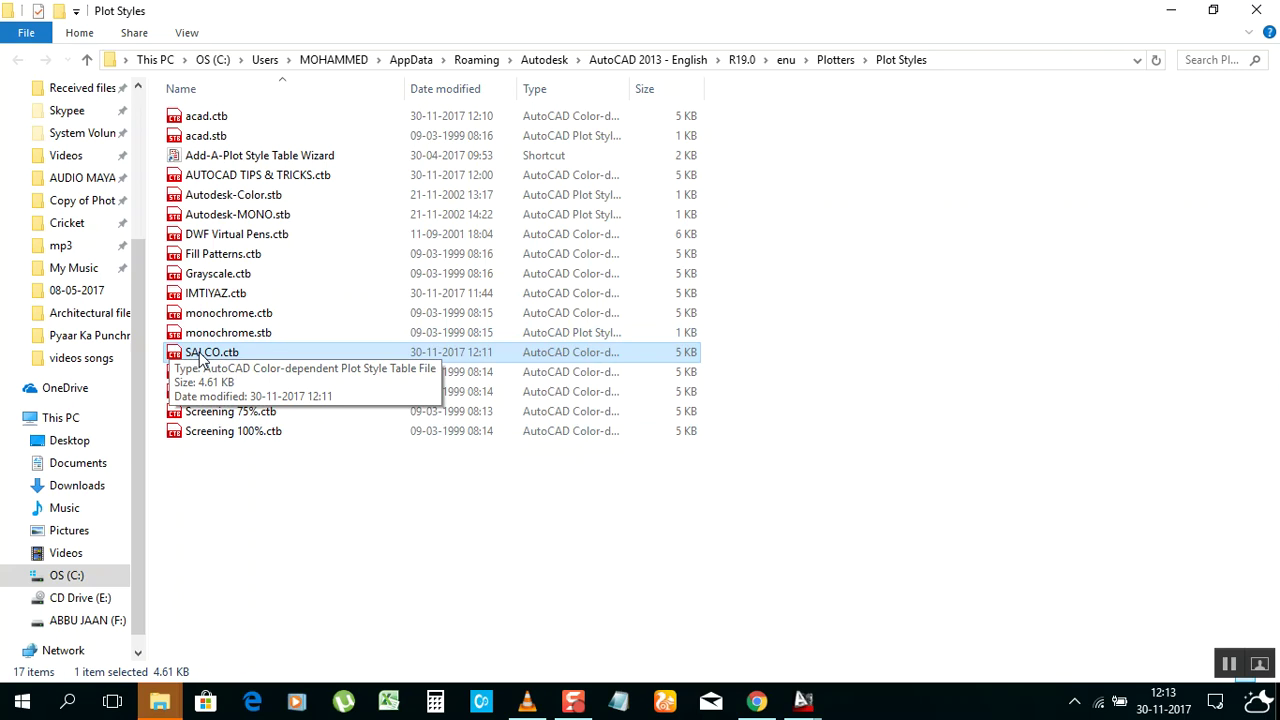
left_click(250, 484)
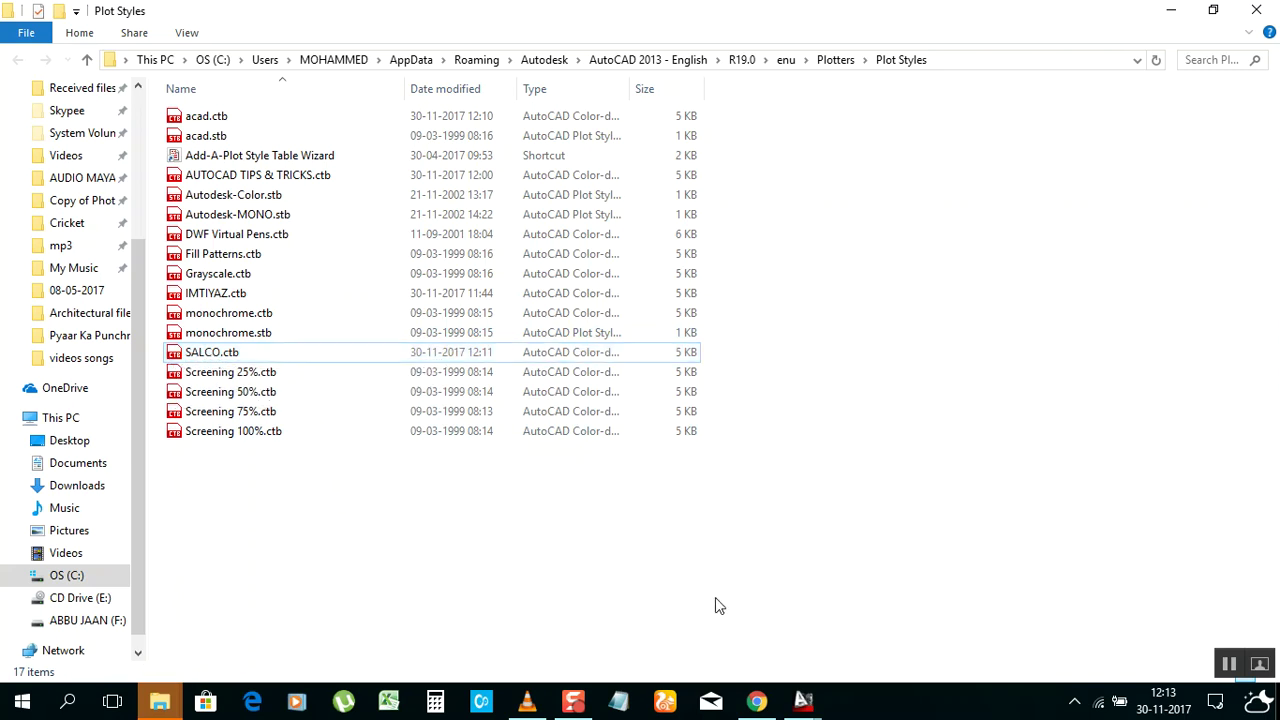
left_click(812, 704)
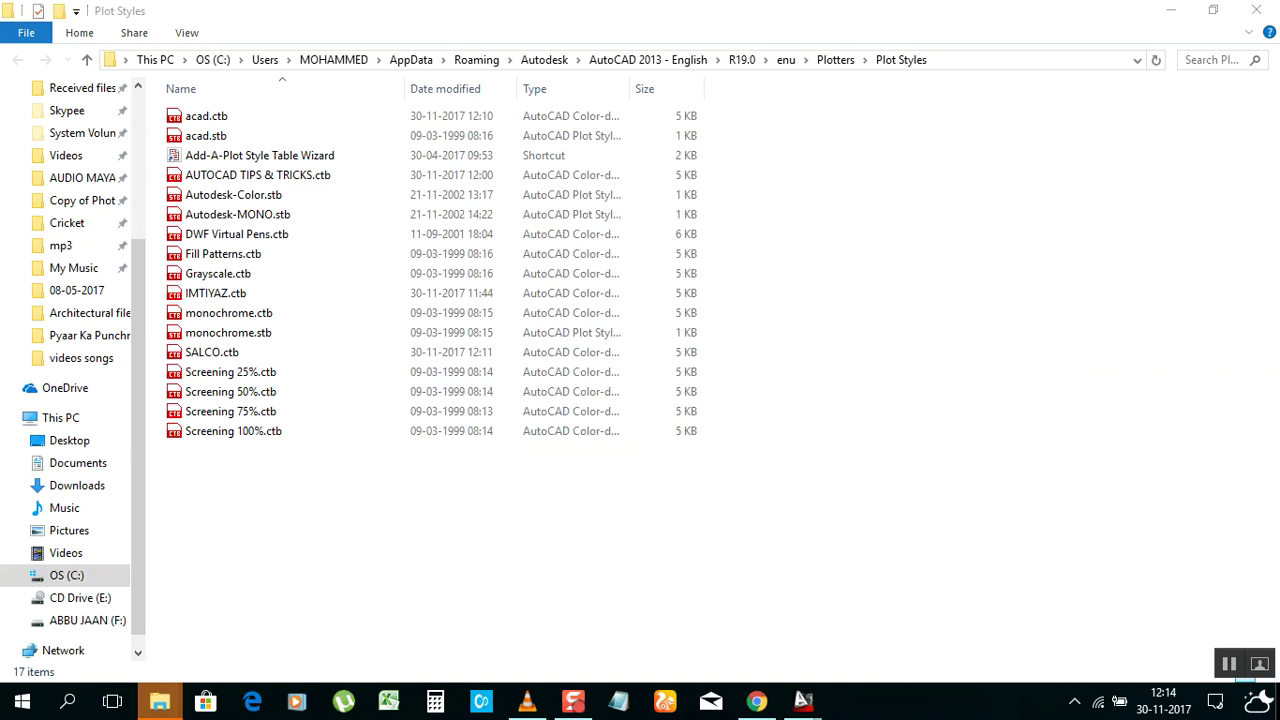
- Return to the home plan drawing and close the plot style settings and Options dialogs
left_click(803, 700)
left_click(766, 625)
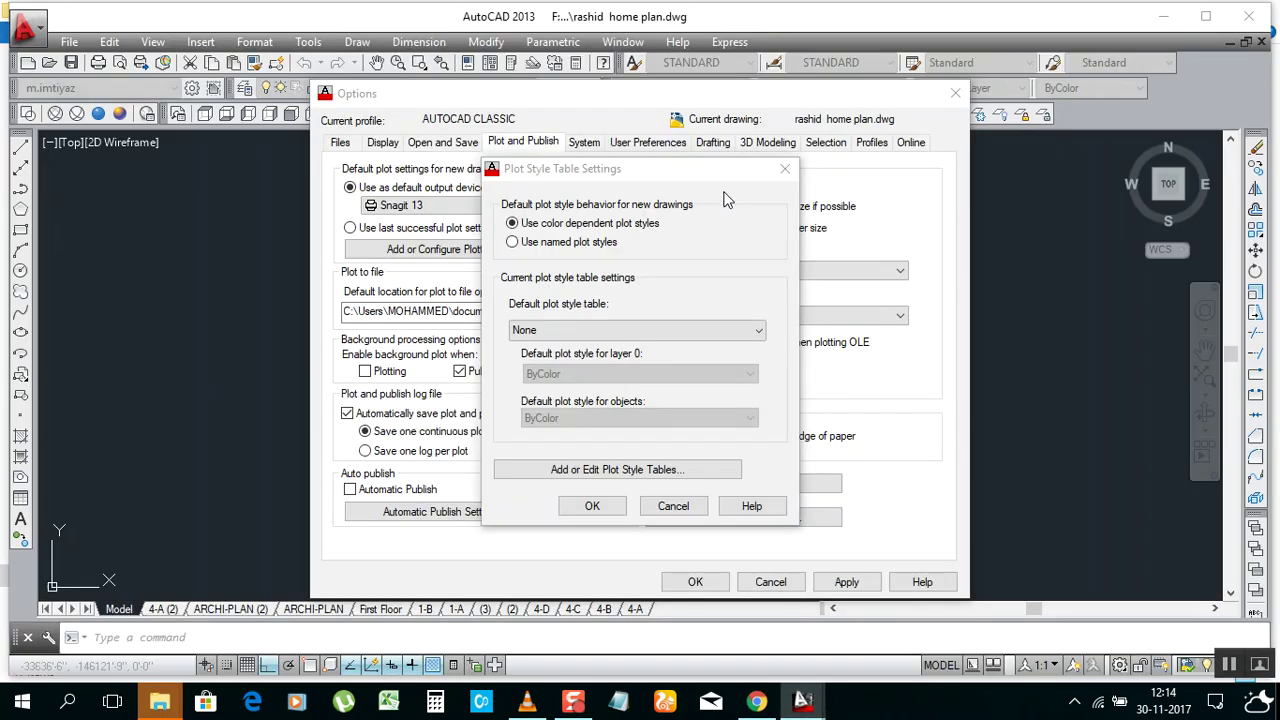
left_click(785, 168)
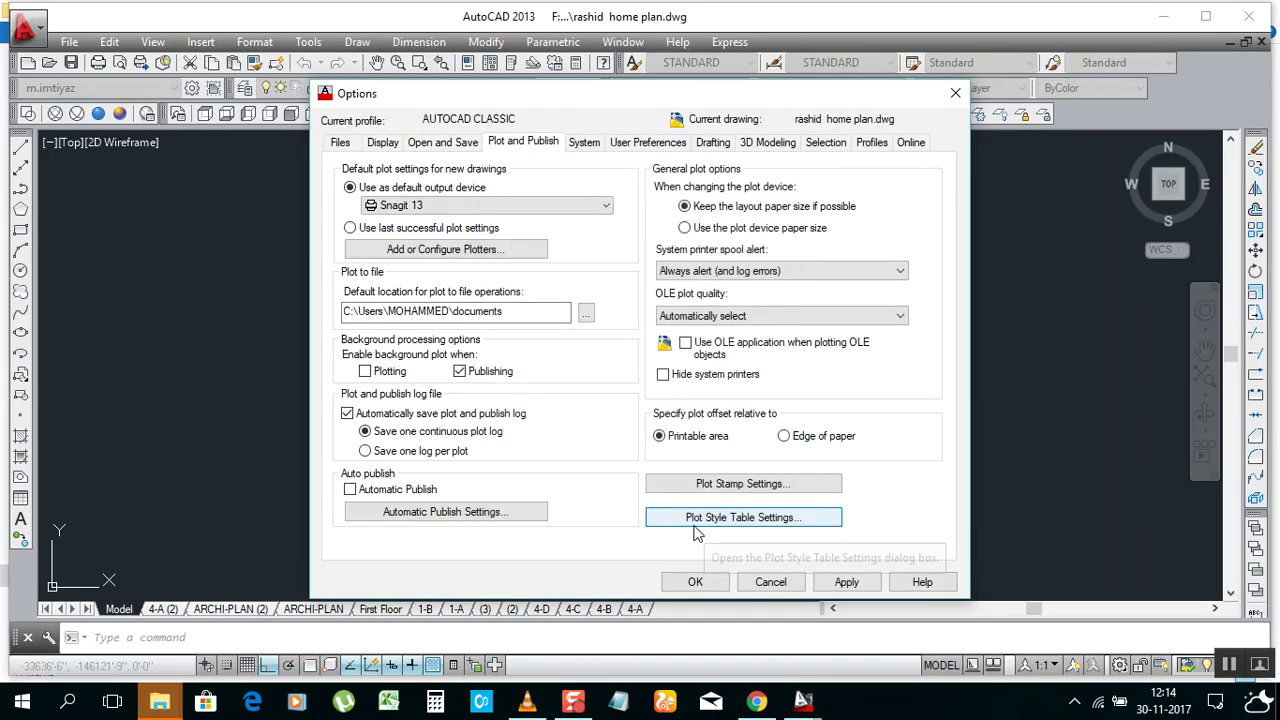
left_click(443, 143)
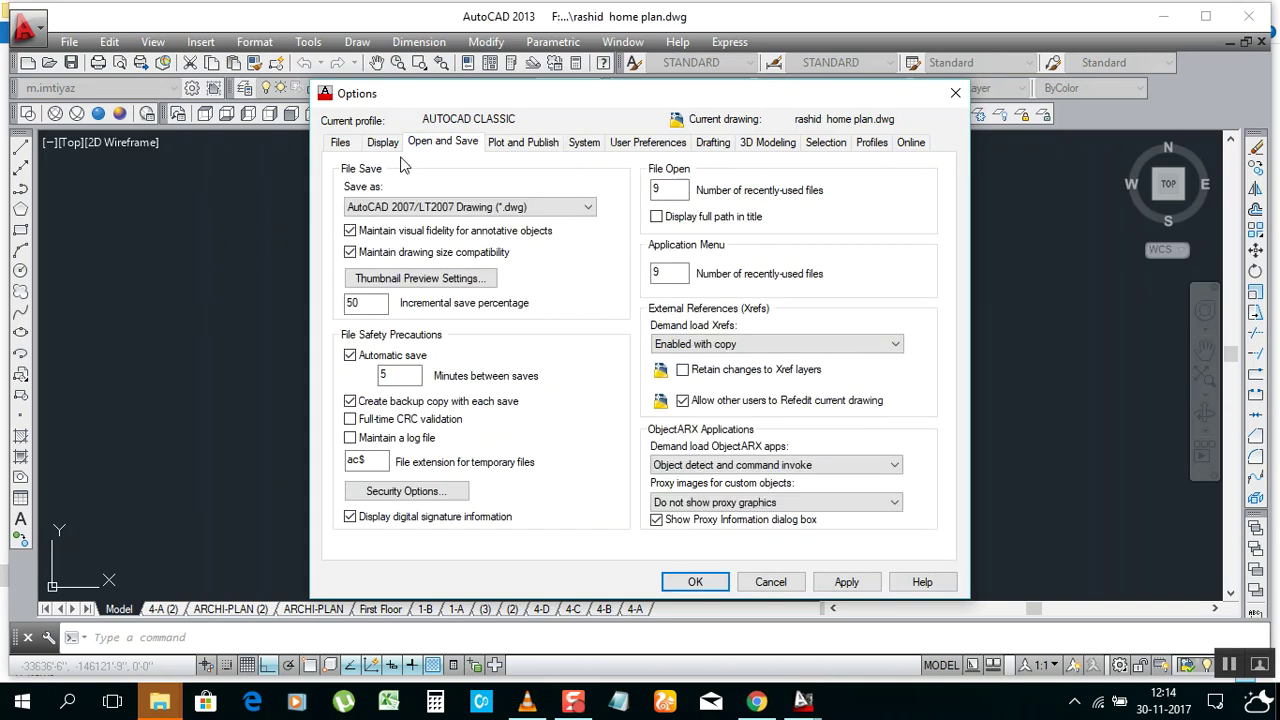
left_click(957, 94)
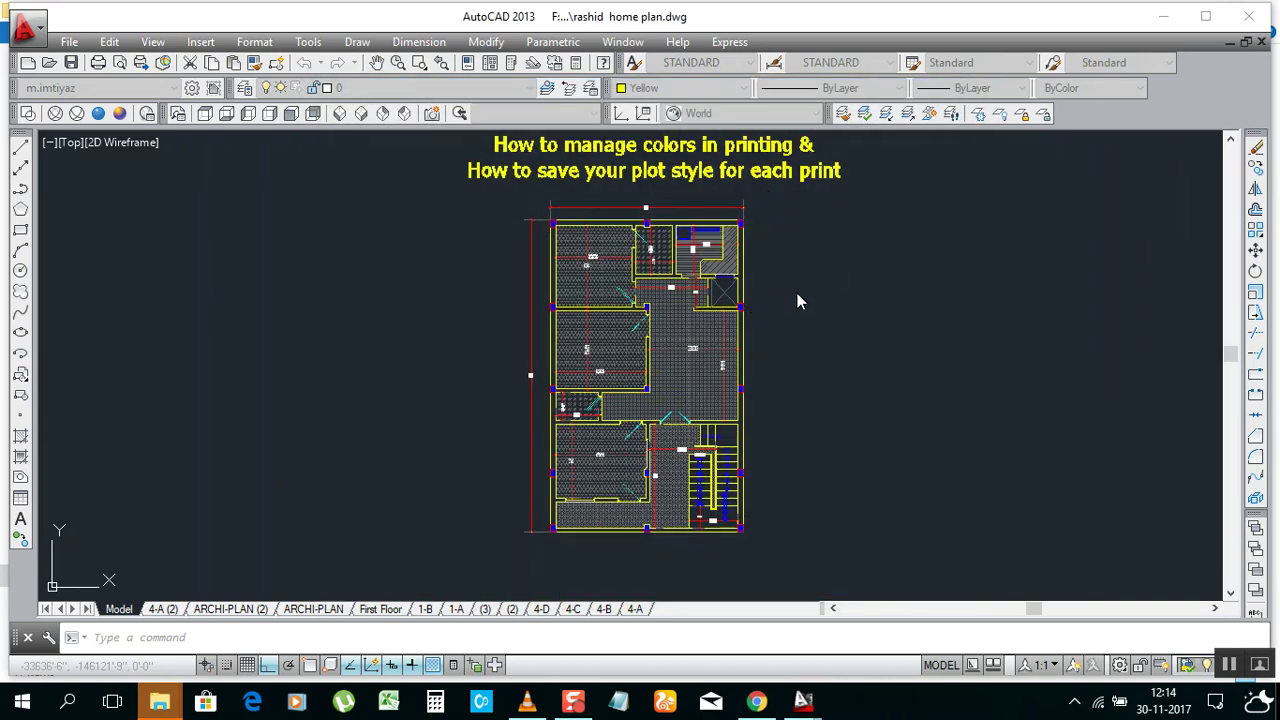
- Reopen the Plot Styles folder from the Plot and Publish tab and maximize it
right_click(830, 332)
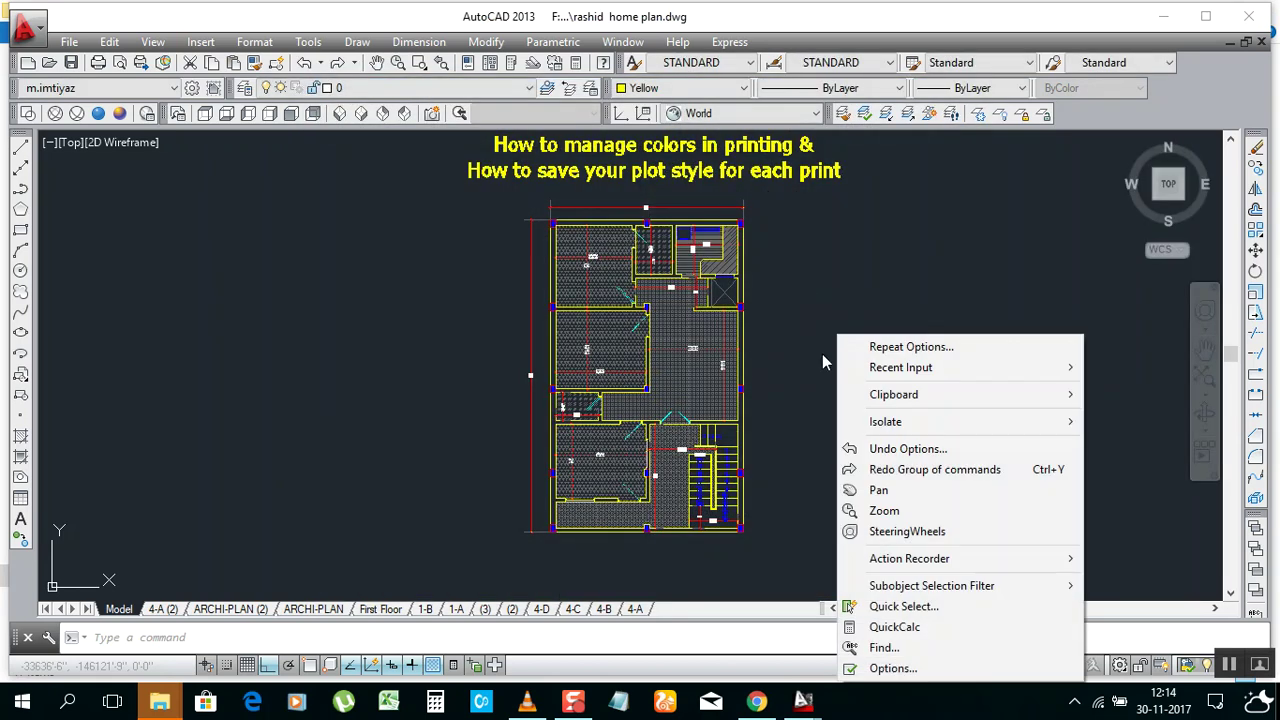
left_click(903, 669)
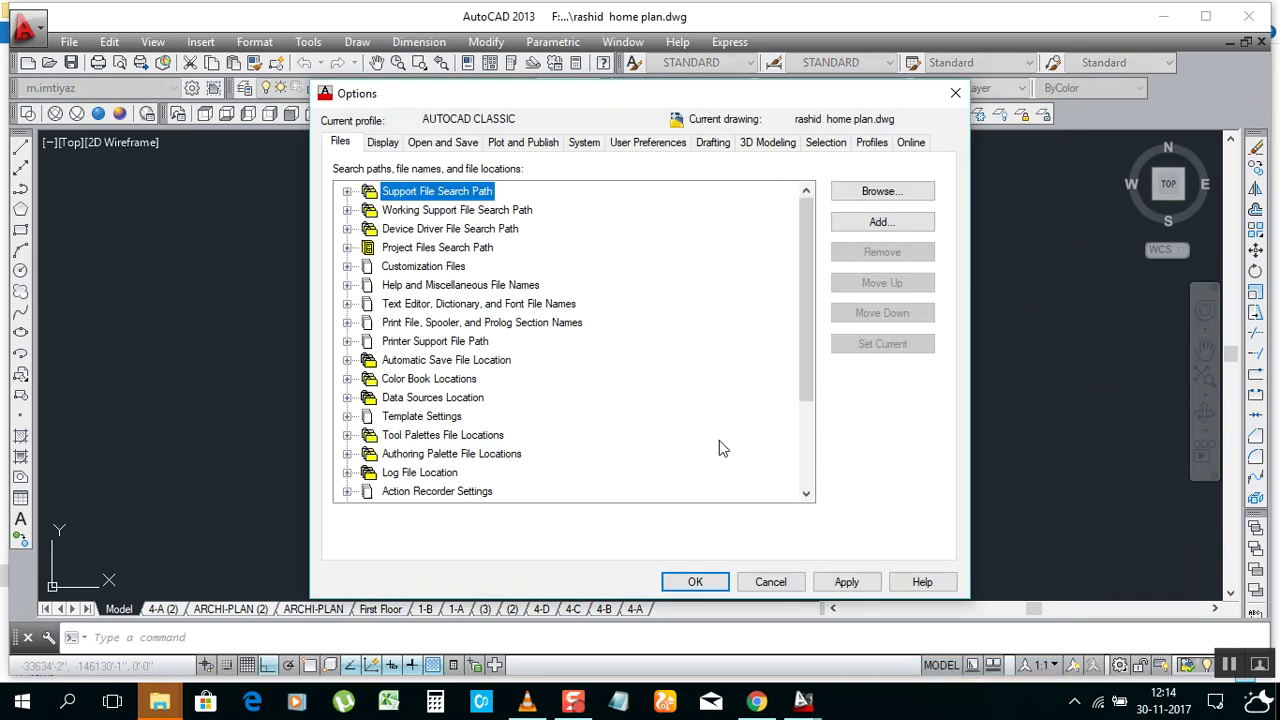
left_click(531, 146)
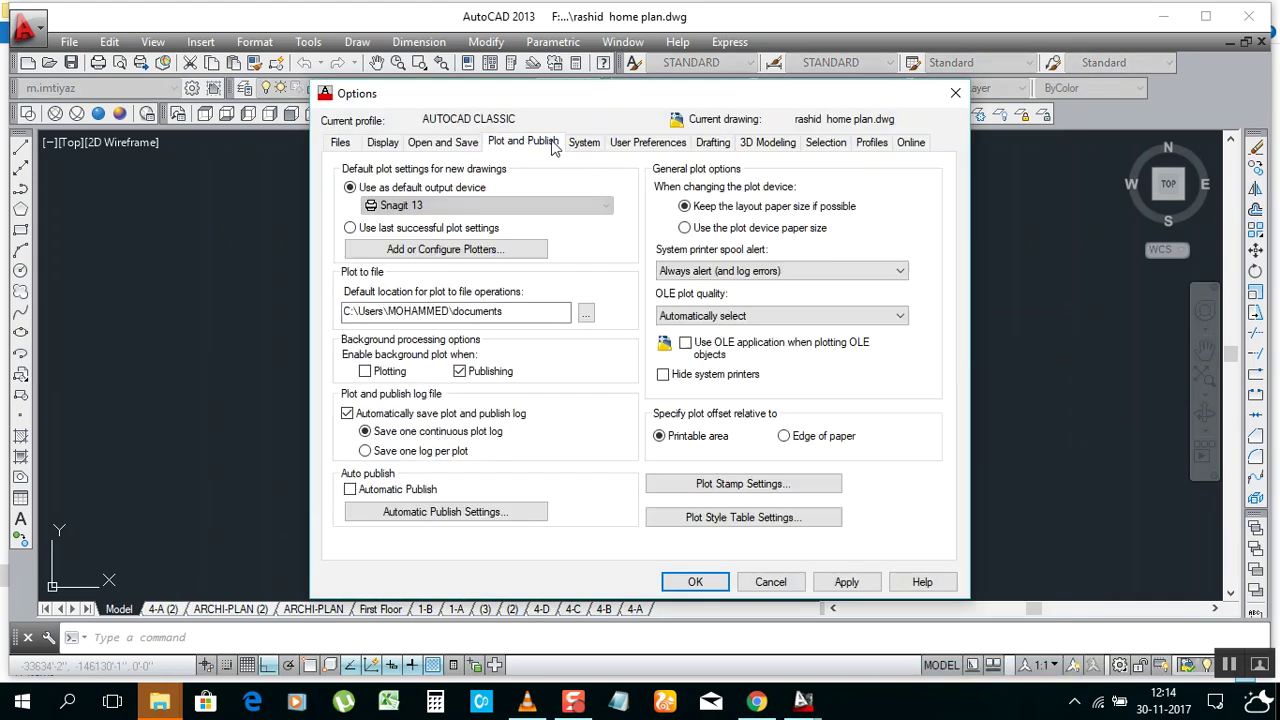
left_click(740, 521)
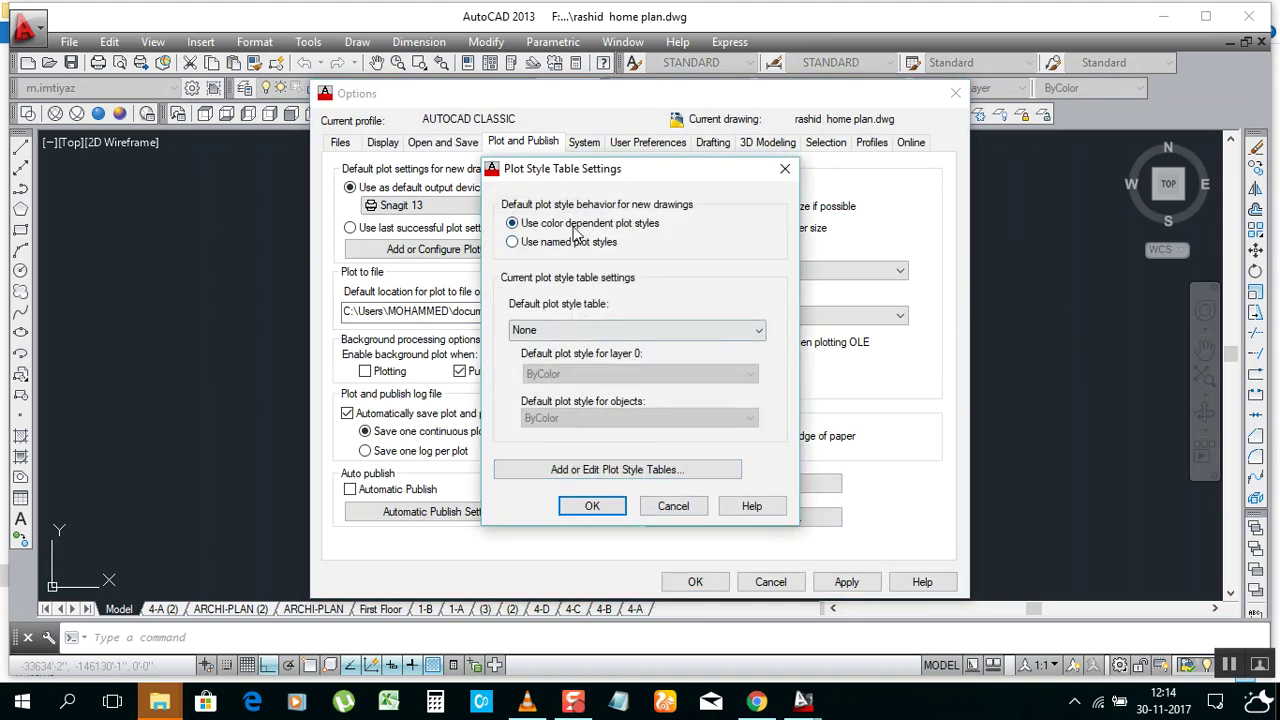
left_click(614, 470)
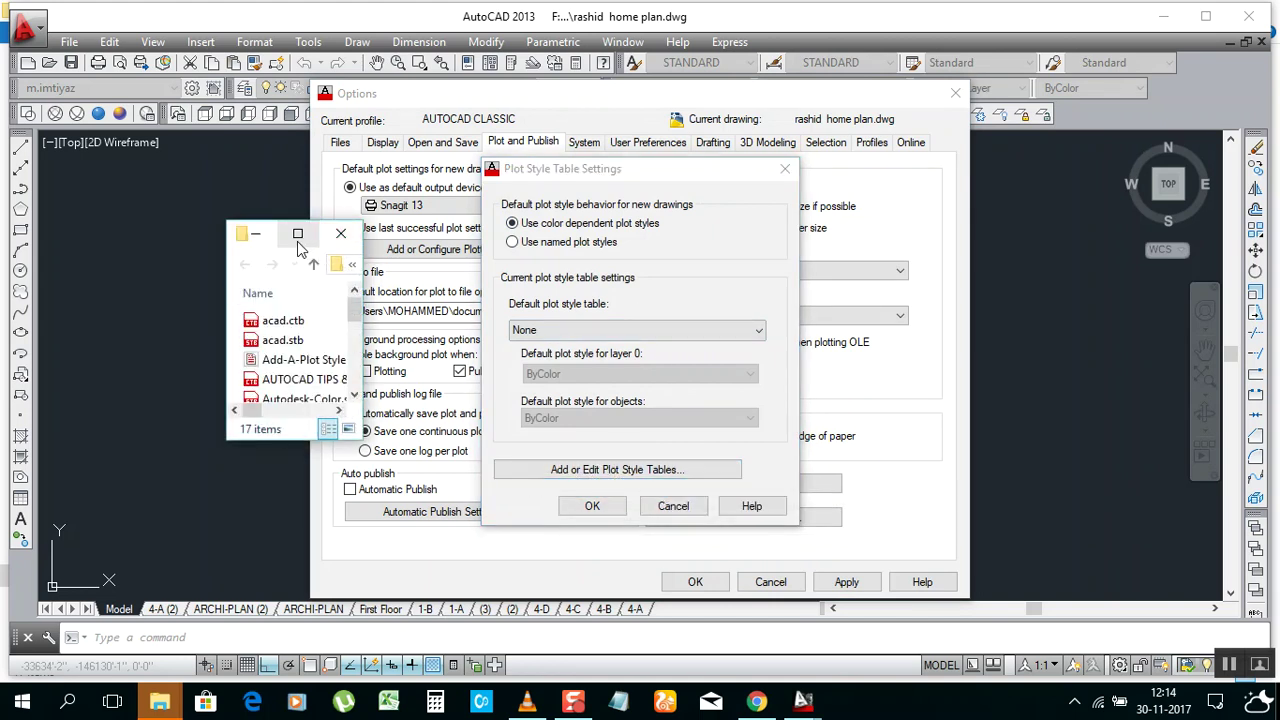
left_click(298, 238)
- Navigate from Plot Styles to the F: drive root, showing its 38 items
left_click(230, 300)
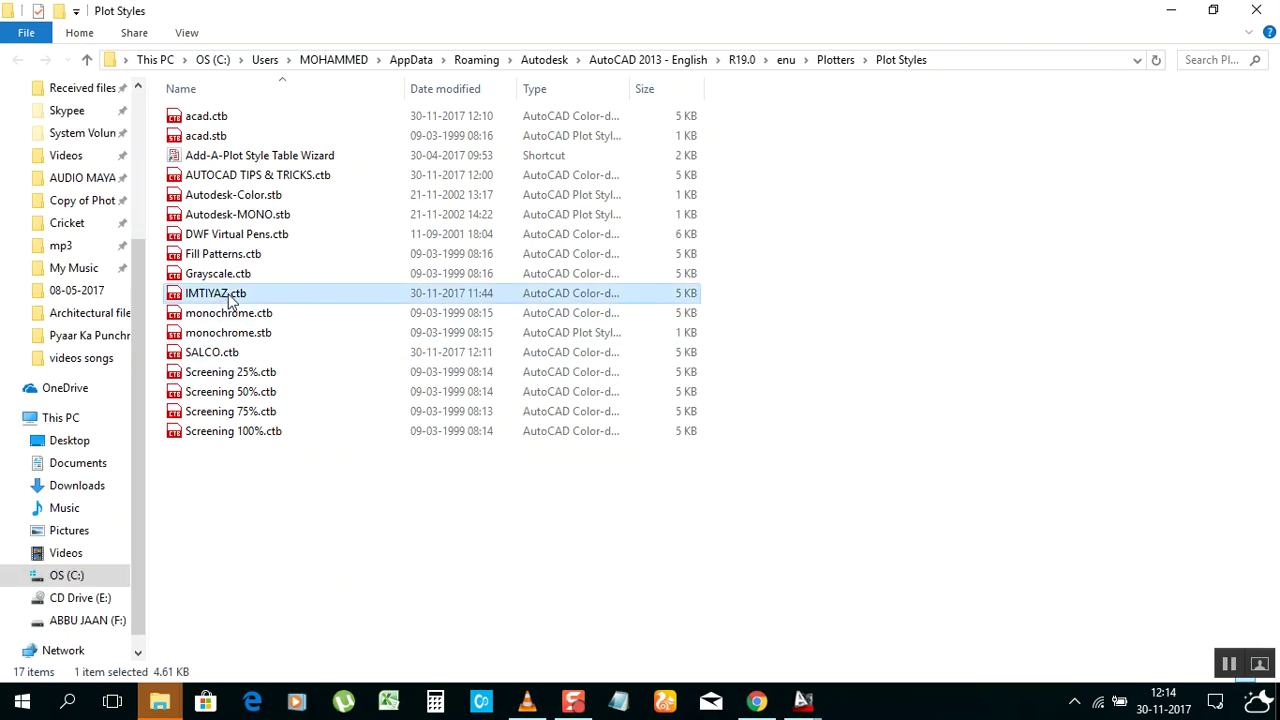
left_click(82, 624)
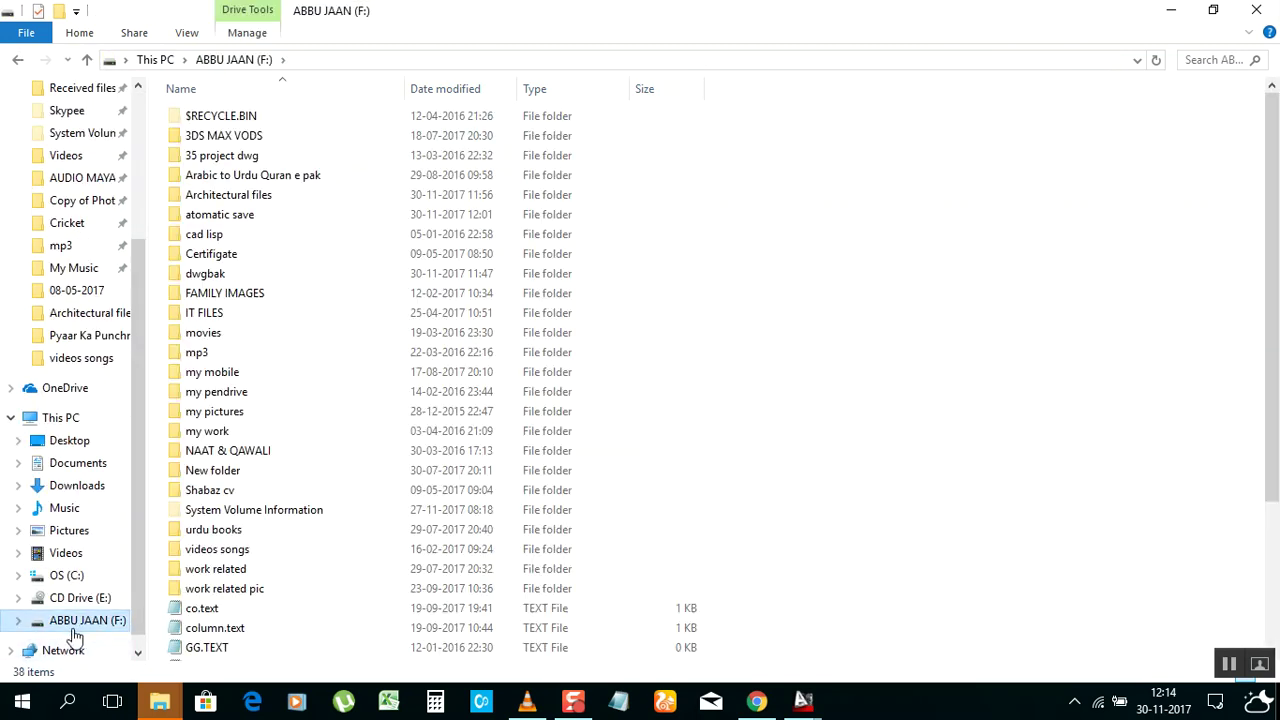
left_click(265, 410)
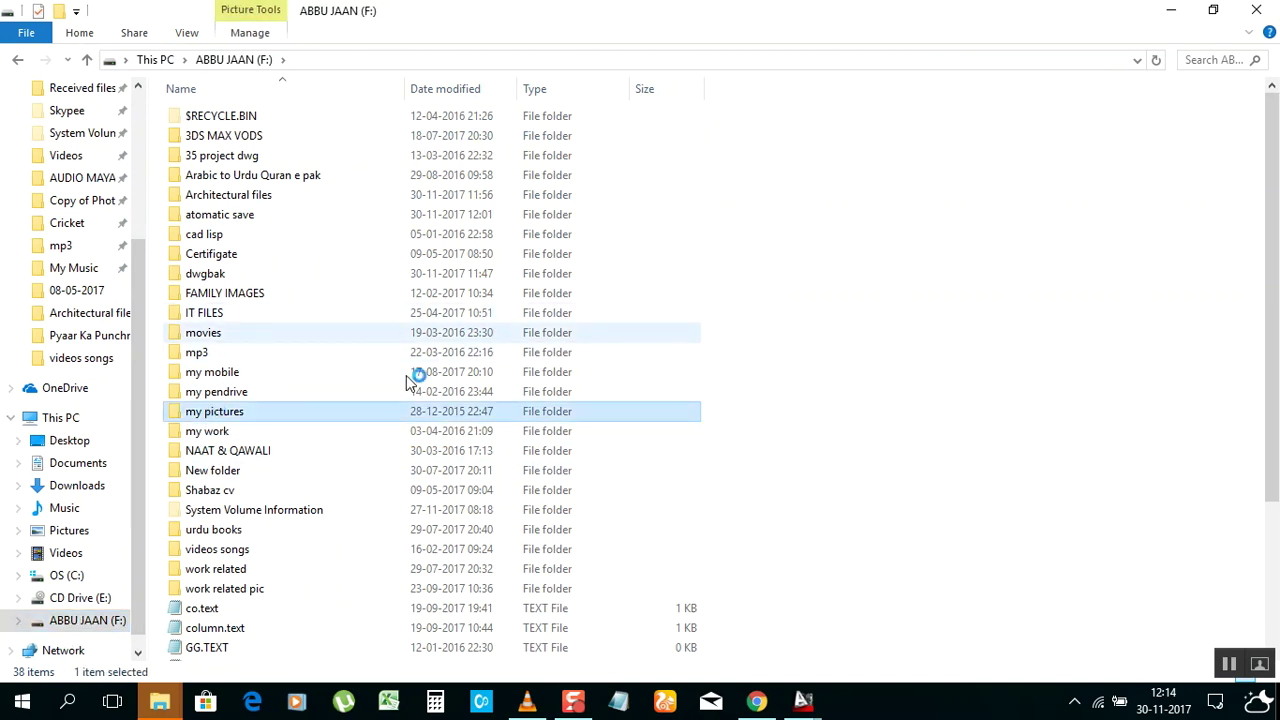
left_click(1063, 301)
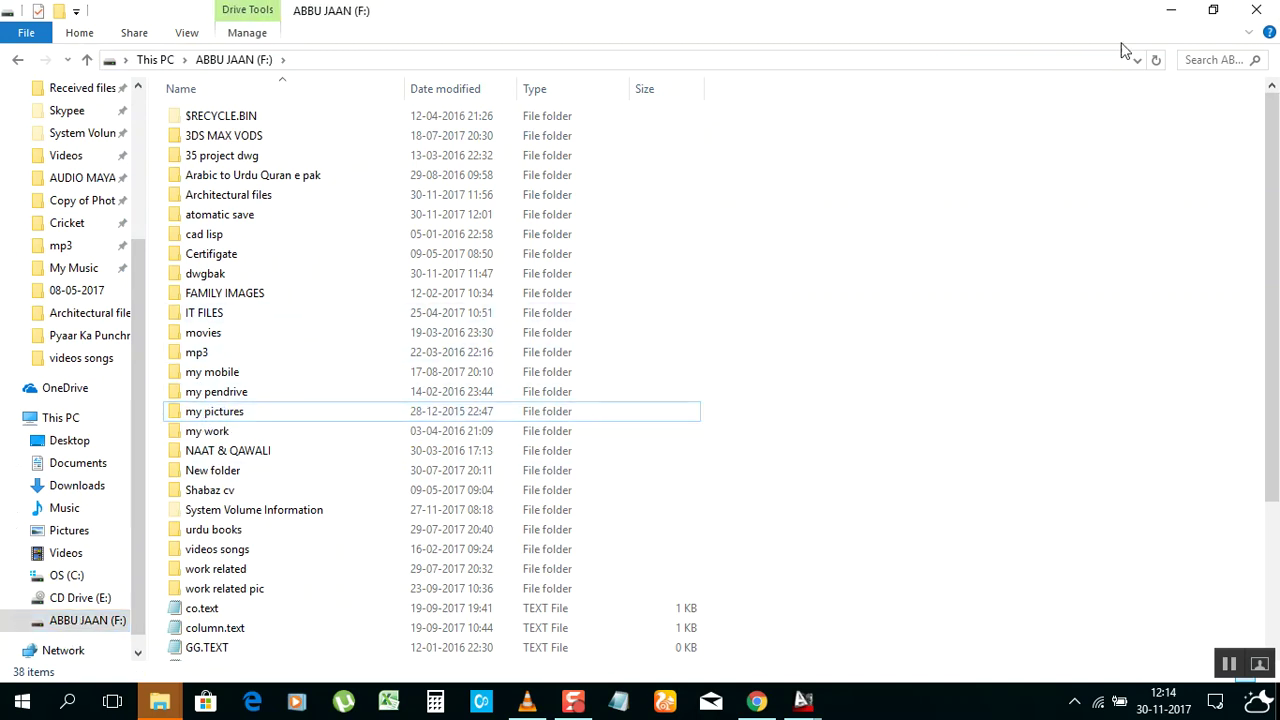